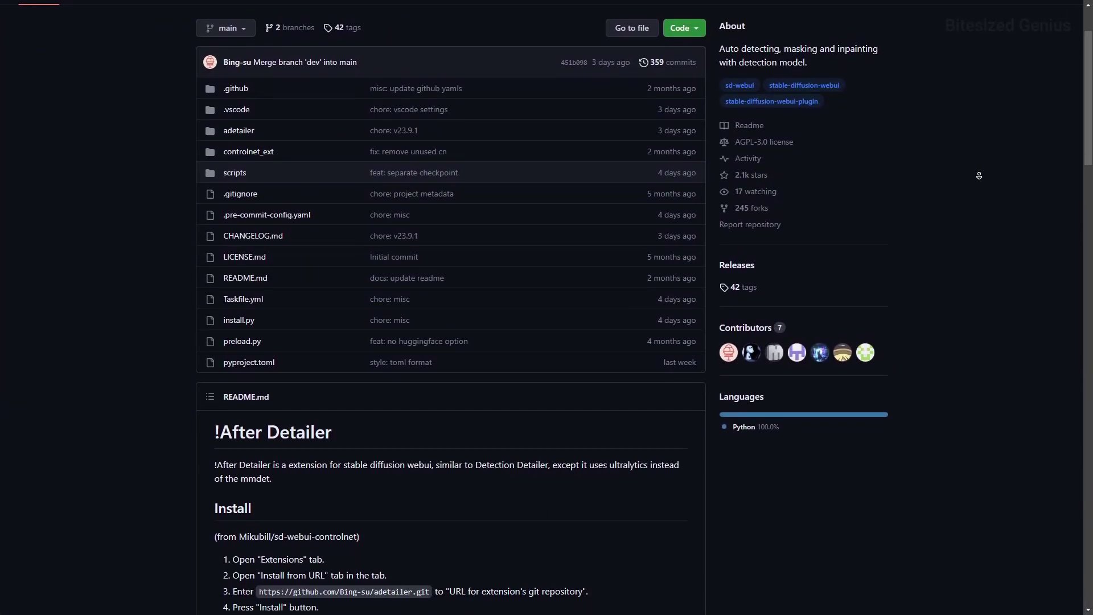
Scroll through the After Detailer README's install steps and options tables down to mask preprocessing.
scroll(980, 175, down, 3)
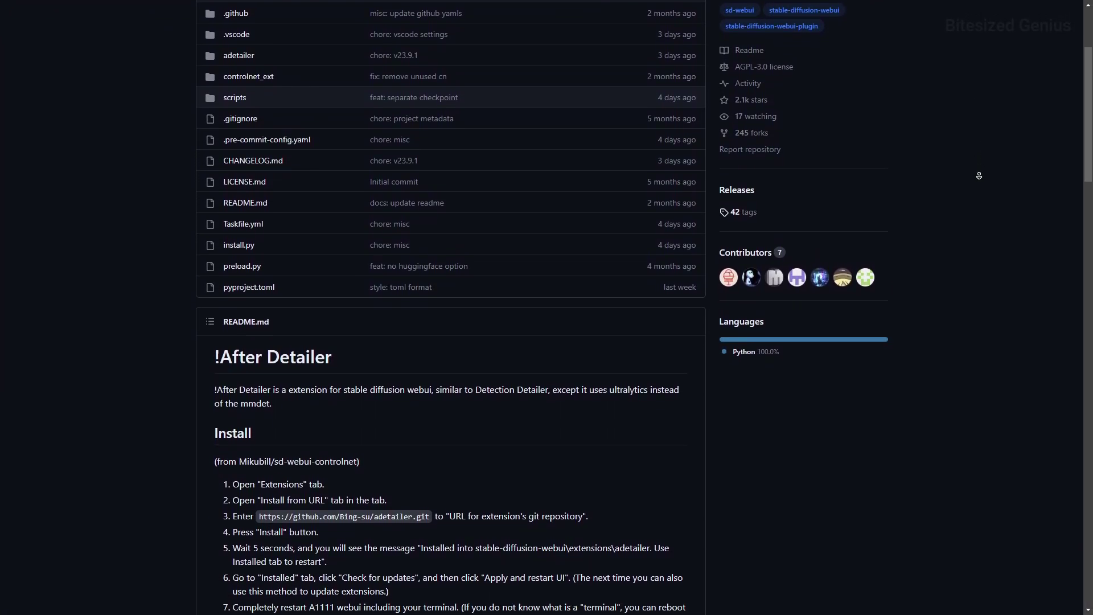
scroll(979, 175, down, 3)
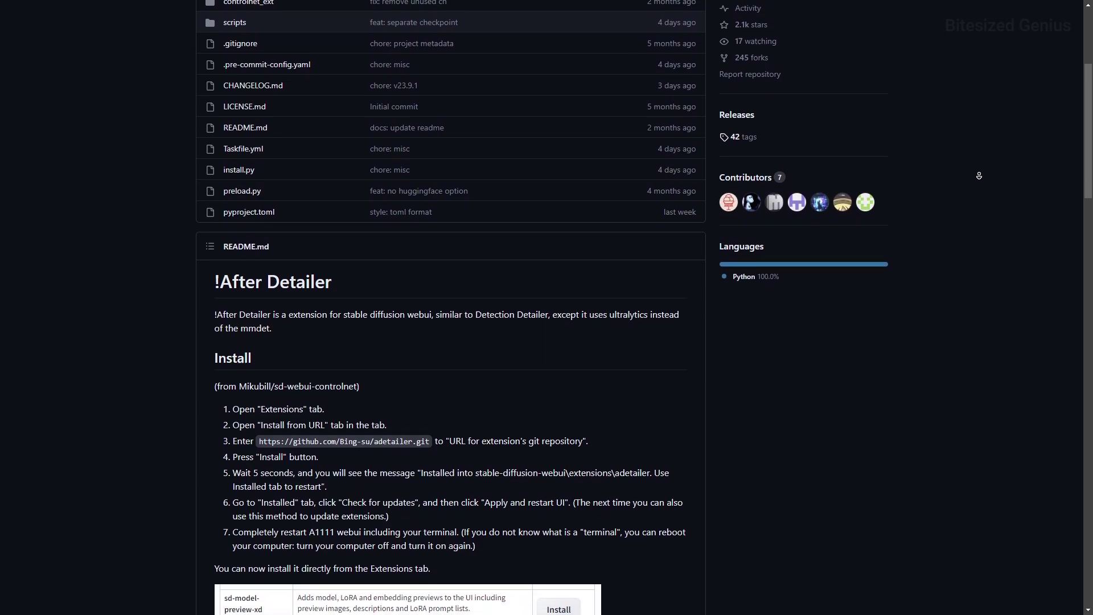
scroll(980, 175, down, 3)
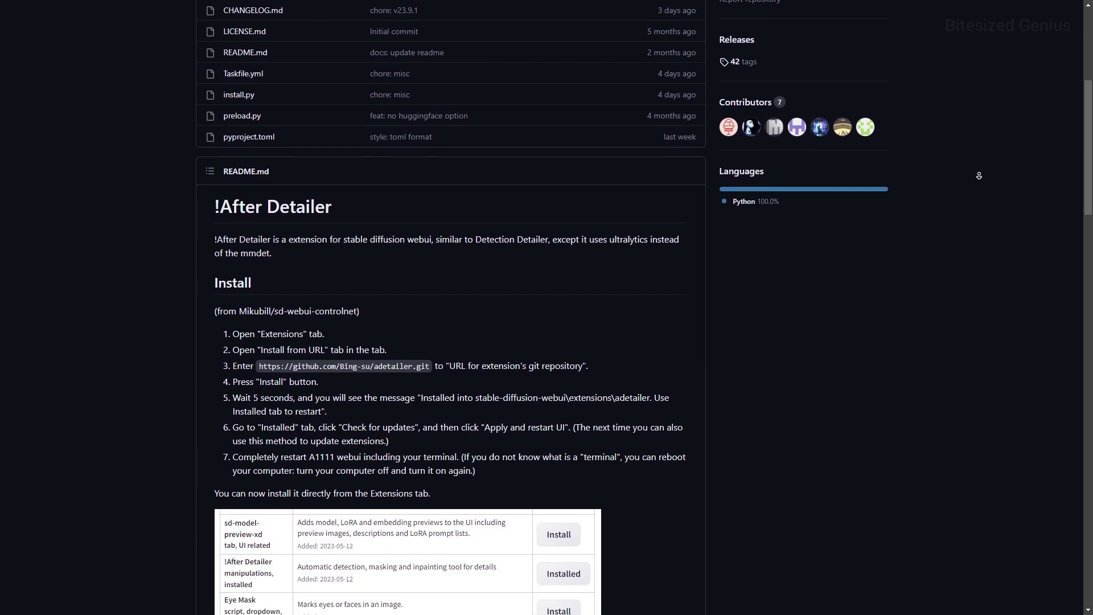
scroll(980, 176, down, 3)
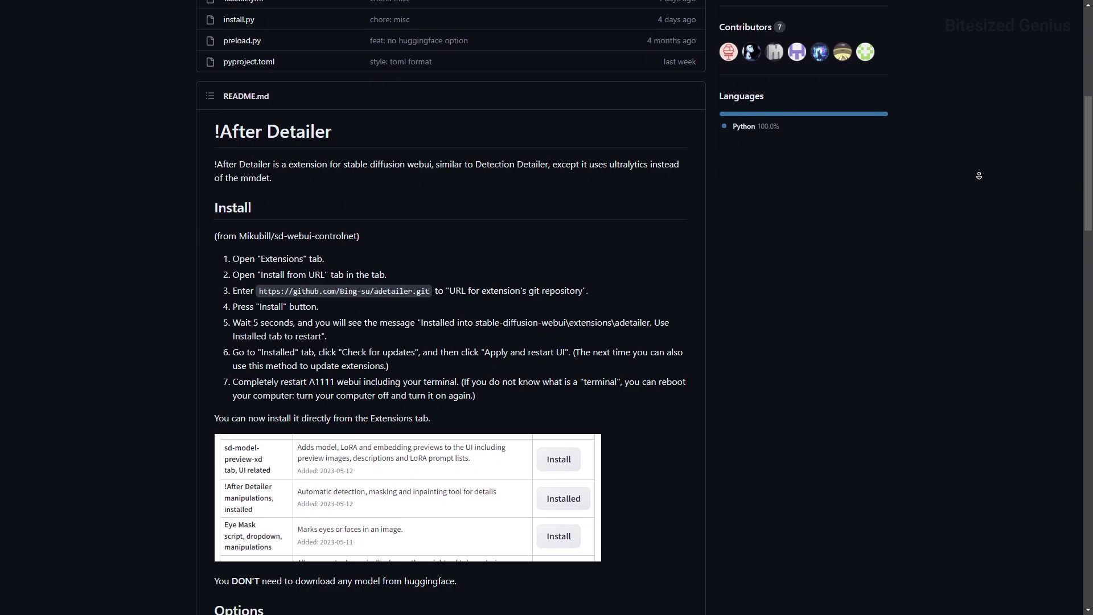
scroll(979, 176, down, 3)
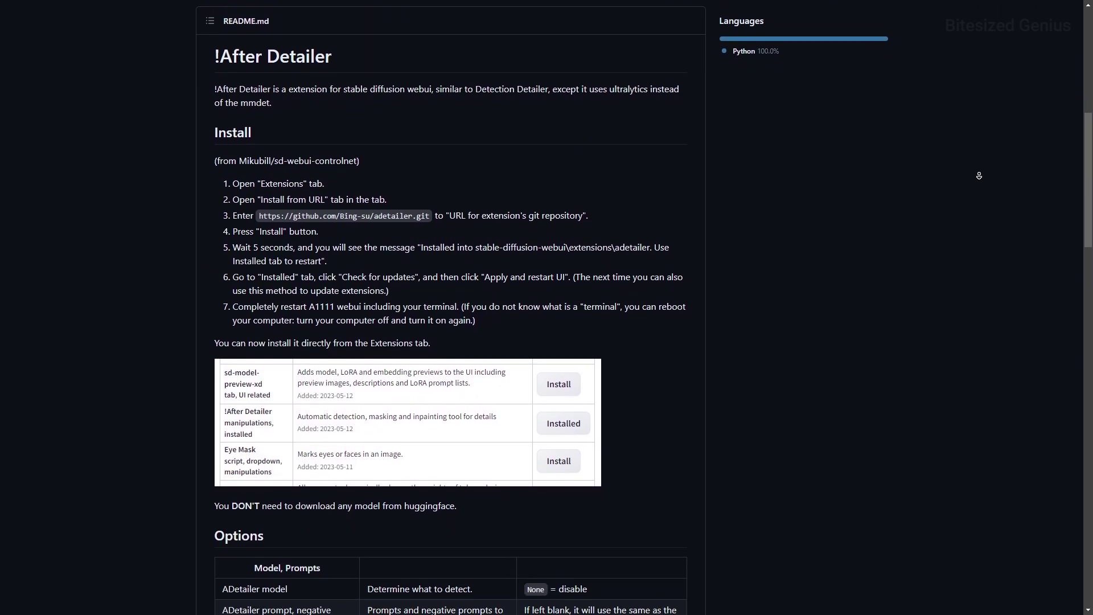
scroll(979, 176, down, 3)
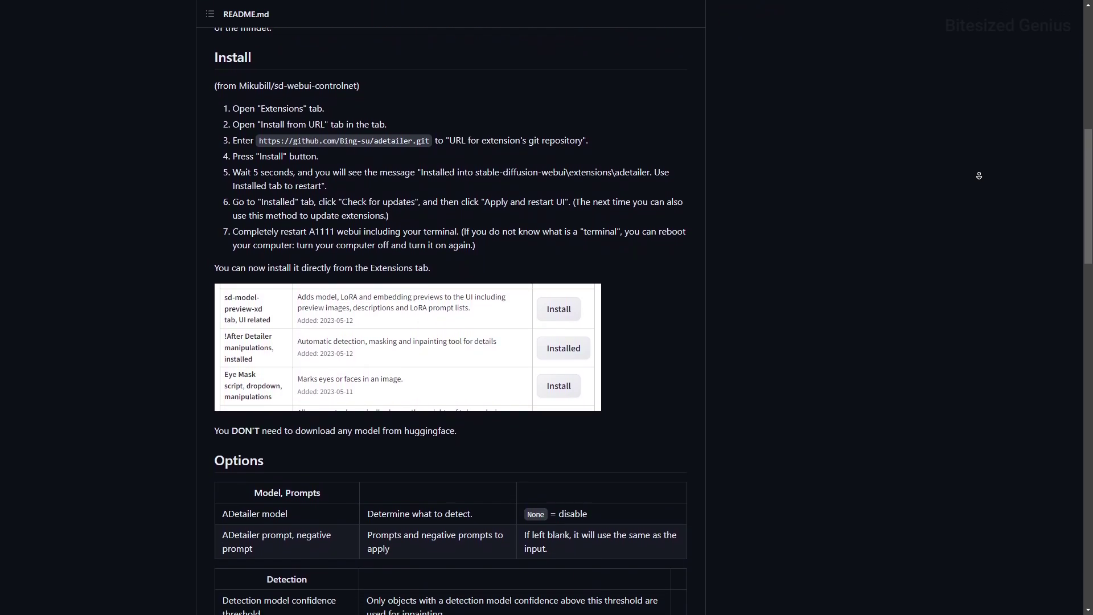
scroll(979, 175, down, 3)
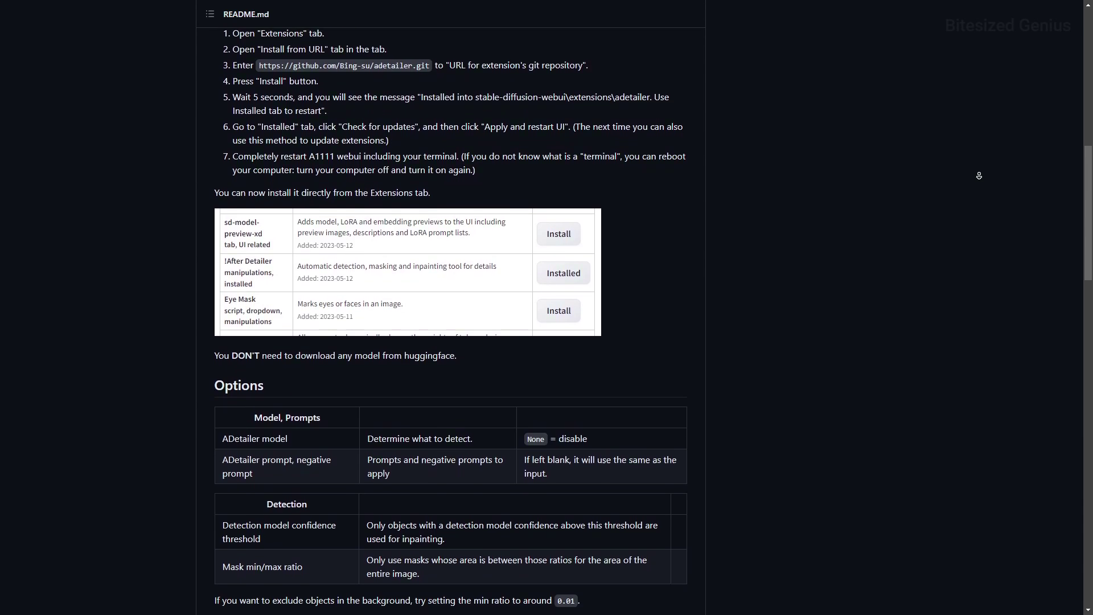
scroll(979, 175, down, 3)
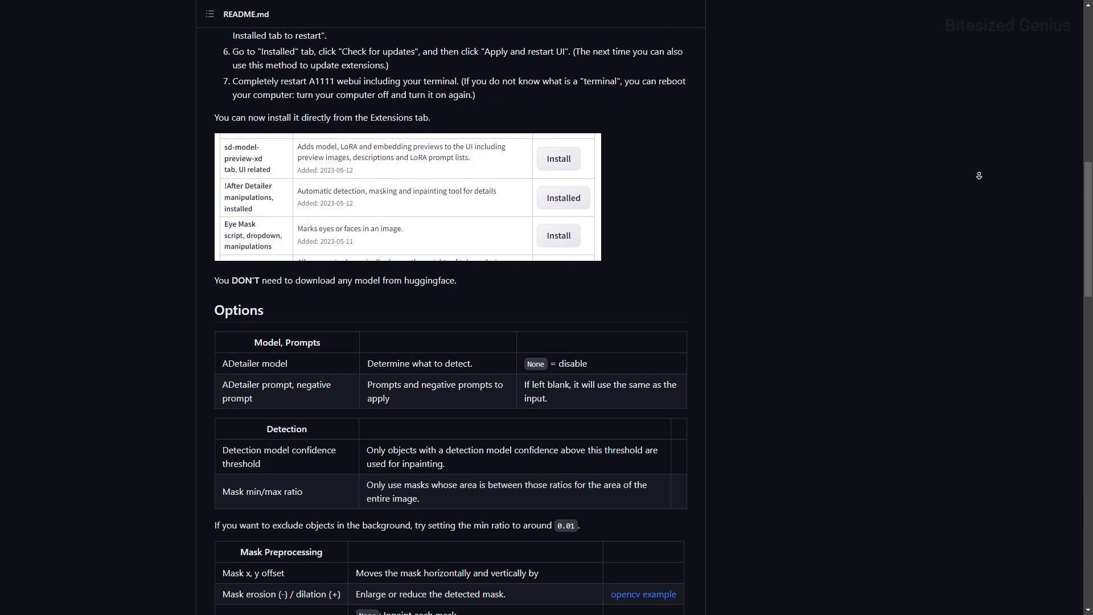
scroll(979, 176, down, 3)
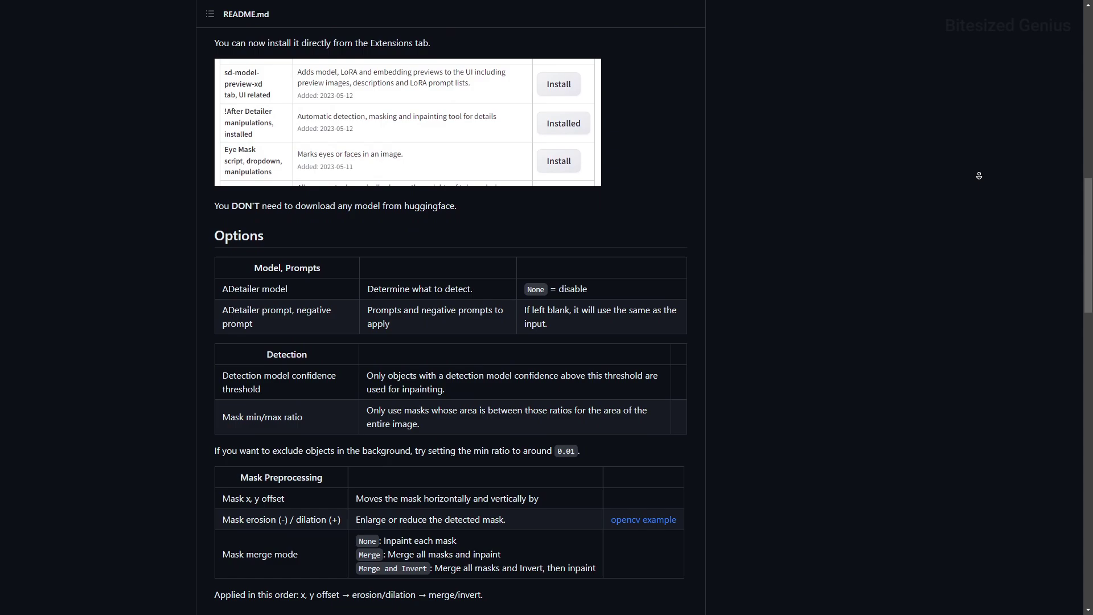
scroll(980, 176, down, 3)
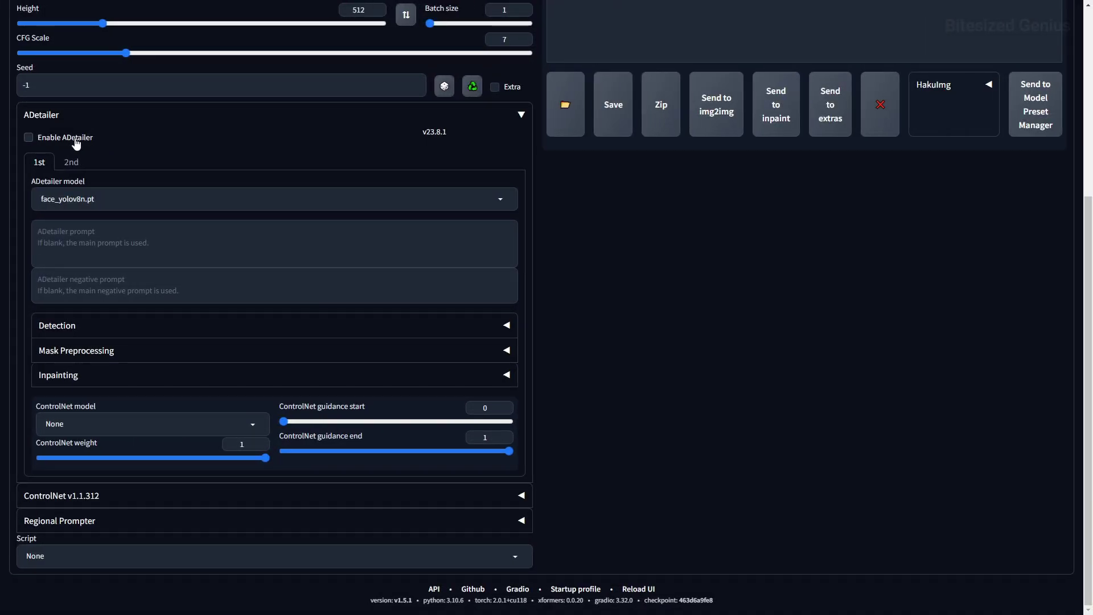
Enable ADetailer and review its 2nd-pass settings before returning to the 1st tab.
click(77, 144)
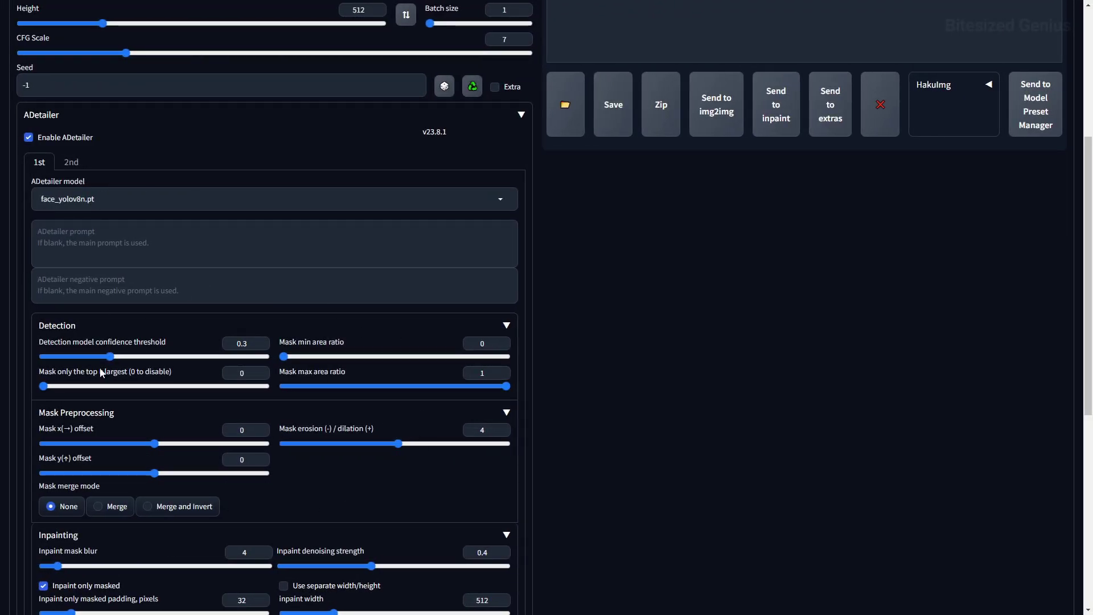
click(72, 164)
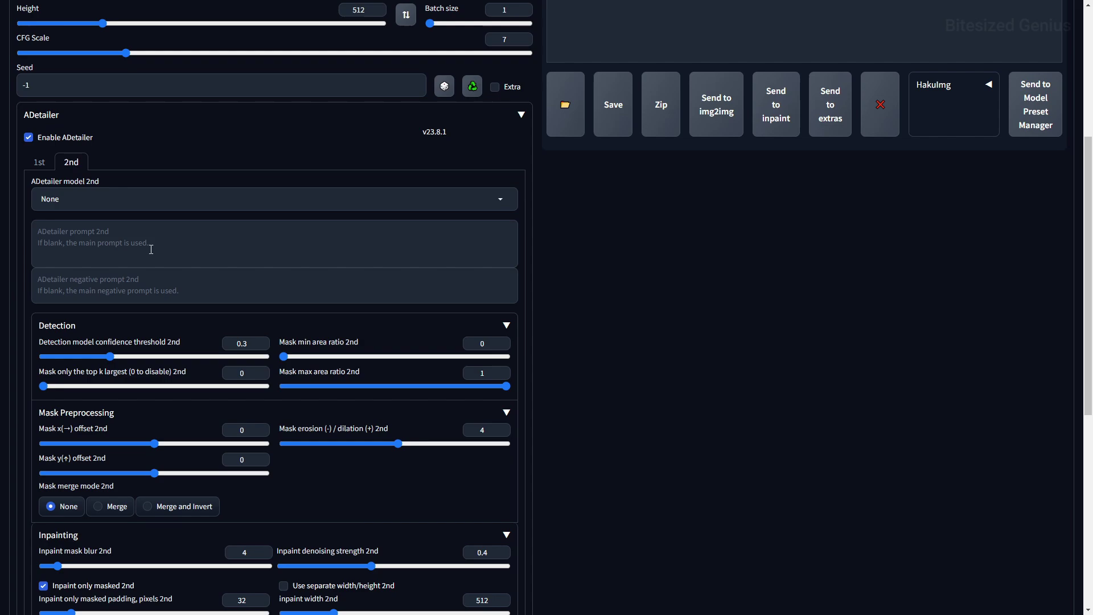
click(37, 164)
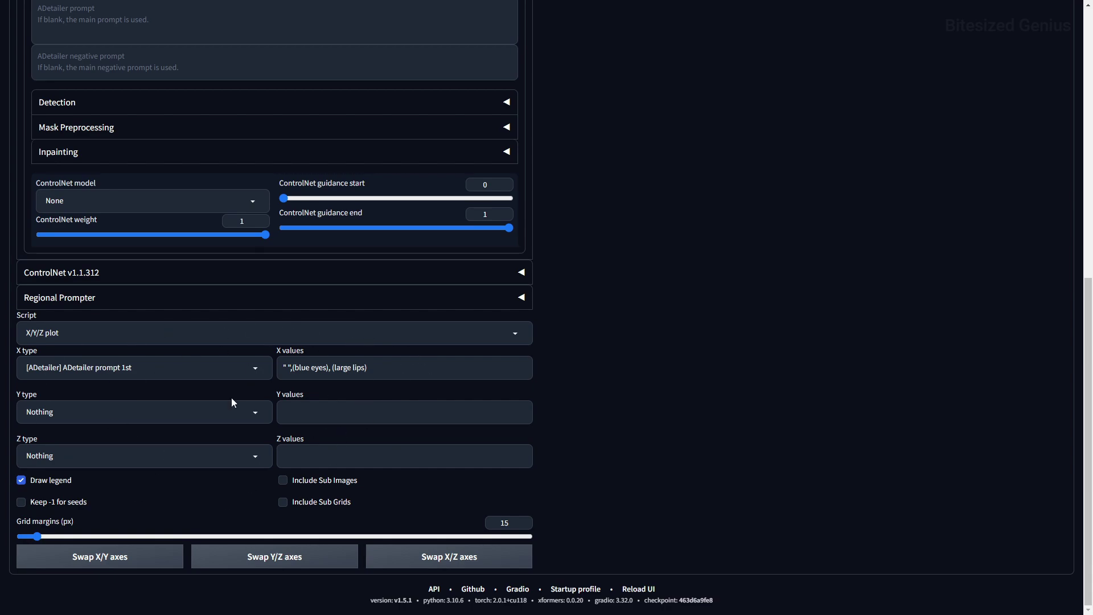
Generate the ADetailer prompt comparison grid for blank, (blue eyes) and (large lips).
scroll(598, 493, up, 6)
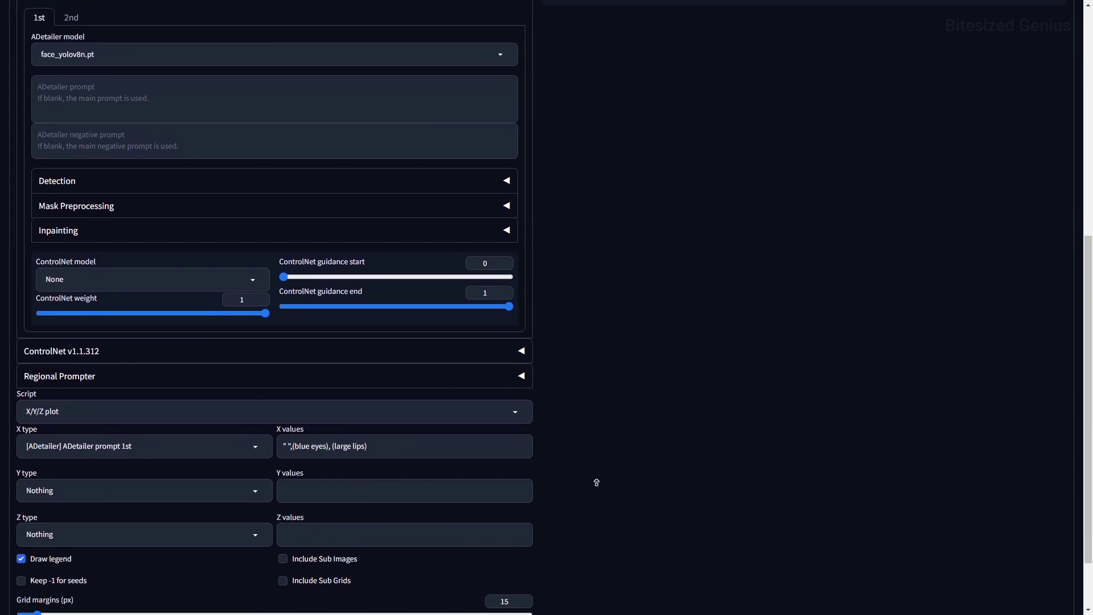
scroll(597, 483, up, 2)
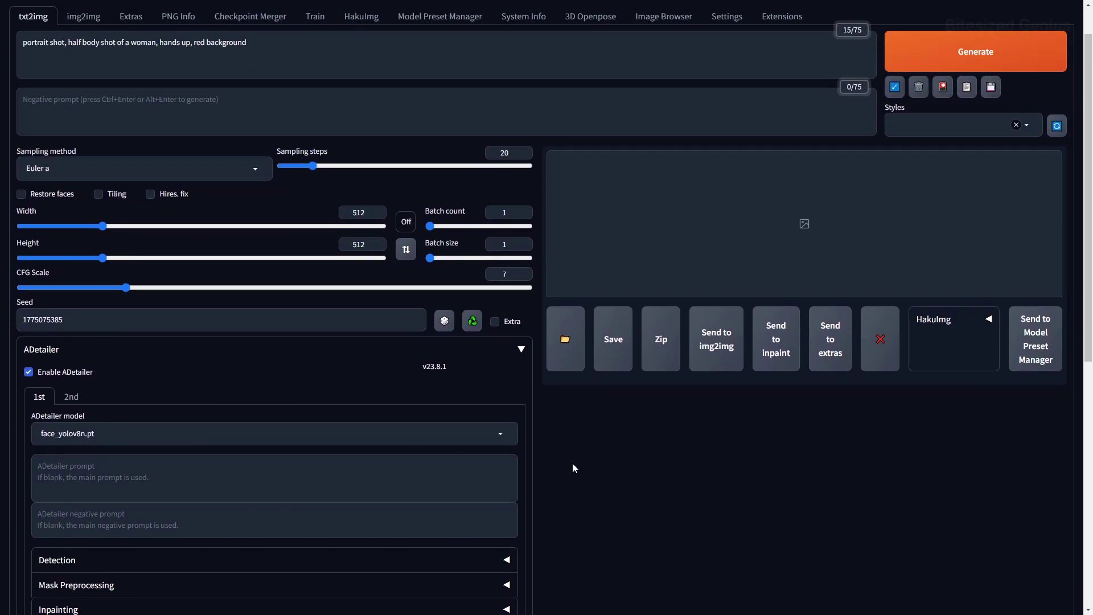
scroll(644, 401, up, 1)
click(944, 120)
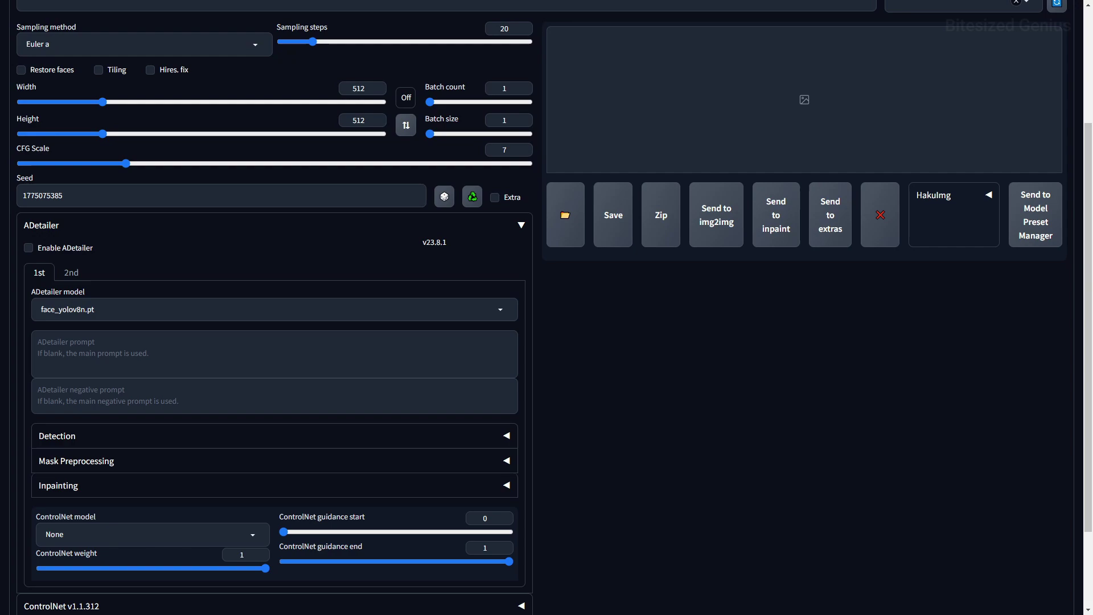
Review the ADetailer detection models, then generate the four-mediapipe-model grid across absolutereality and darkSushi.
scroll(450, 380, down, 1)
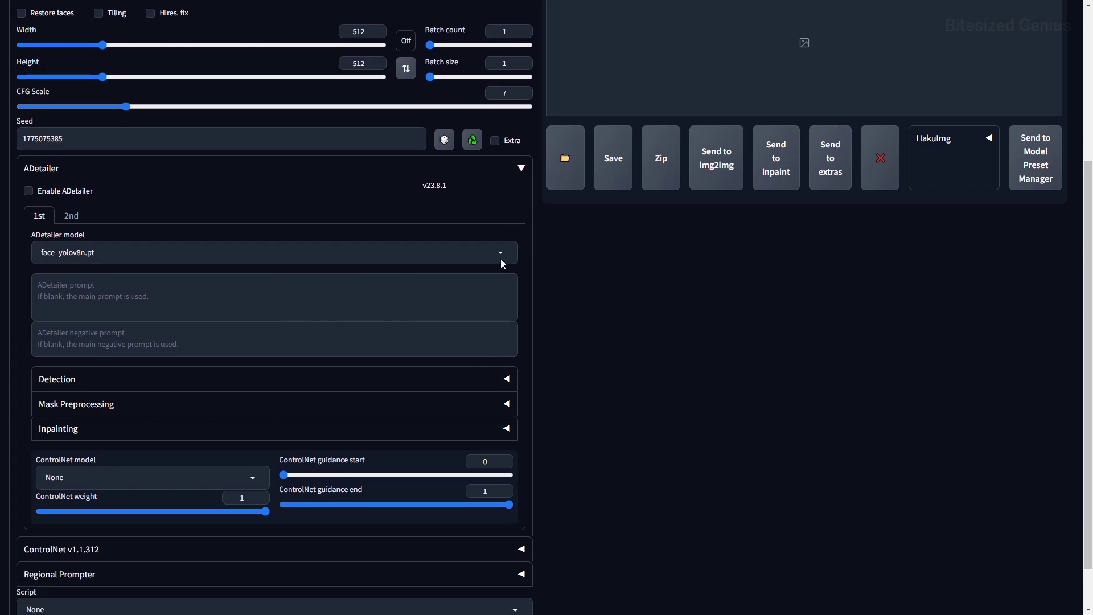
click(500, 256)
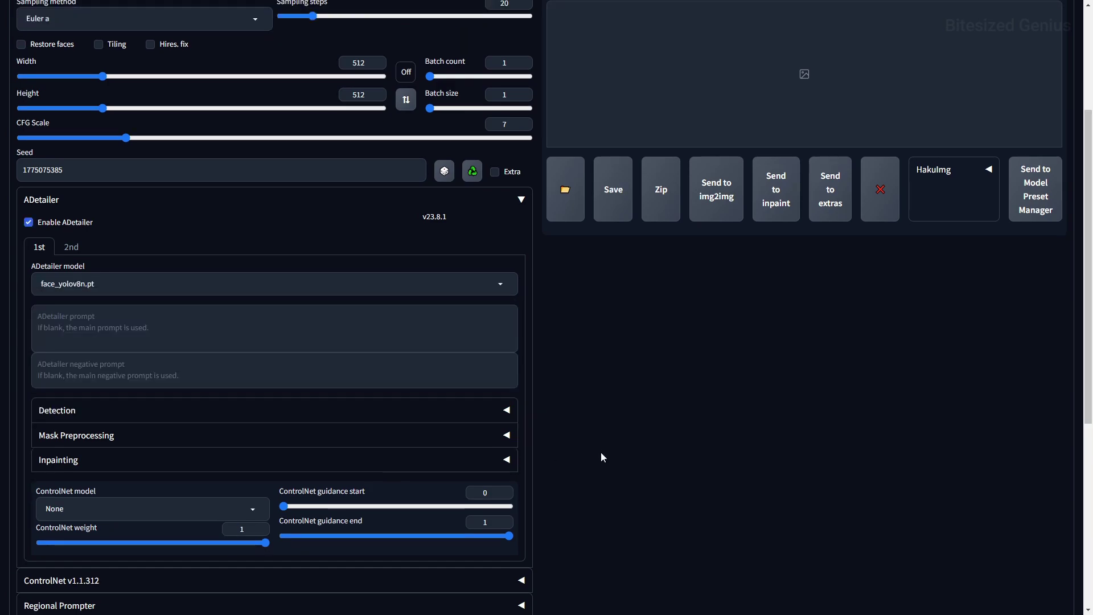
scroll(609, 458, down, 3)
scroll(608, 461, down, 2)
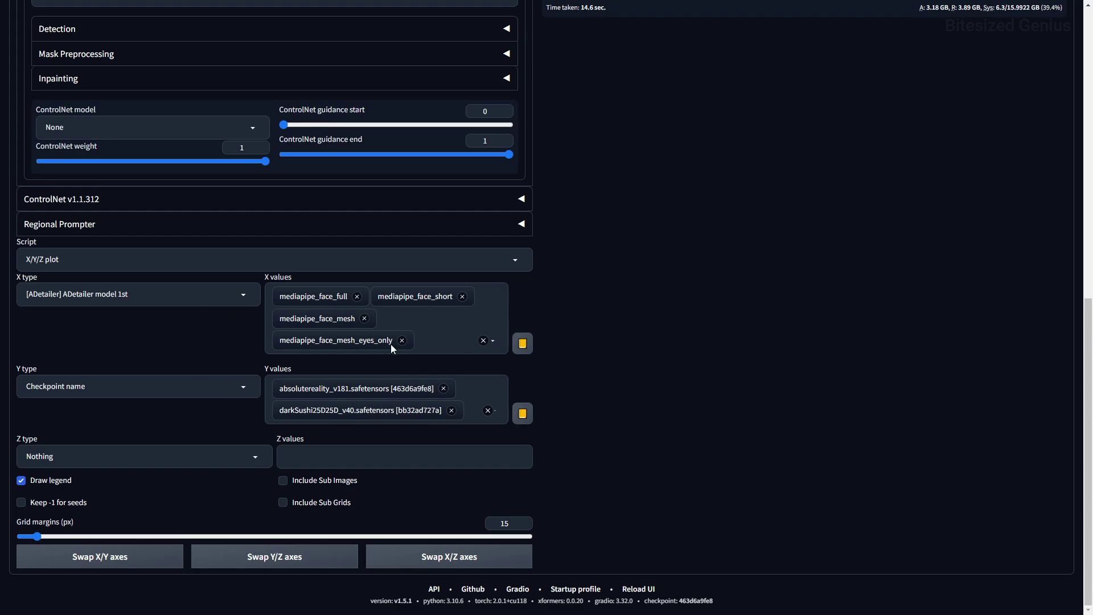
scroll(626, 336, up, 9)
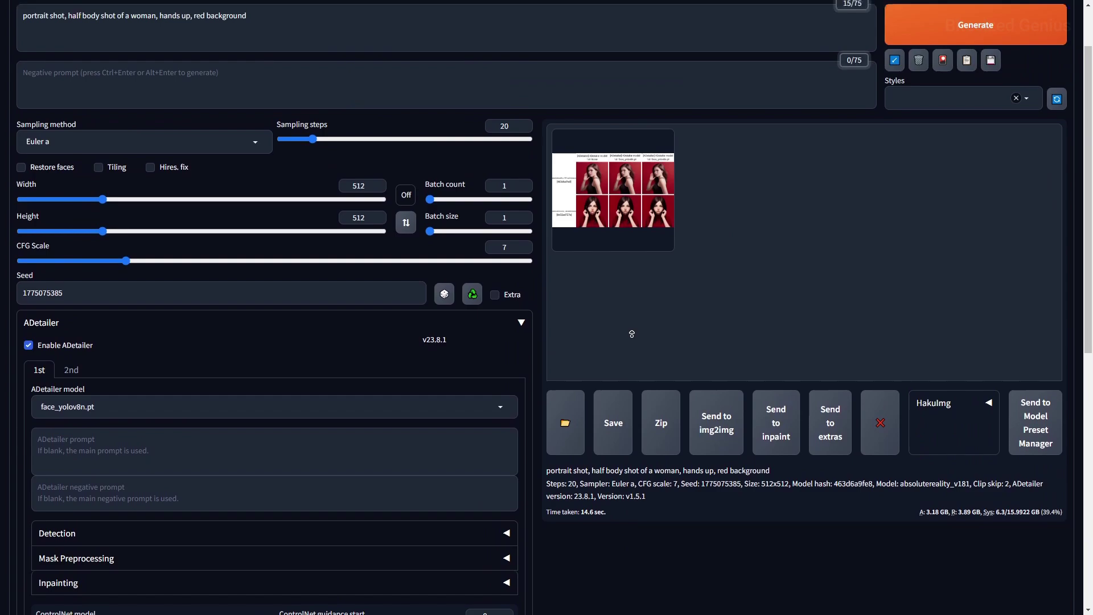
scroll(632, 334, up, 2)
click(913, 108)
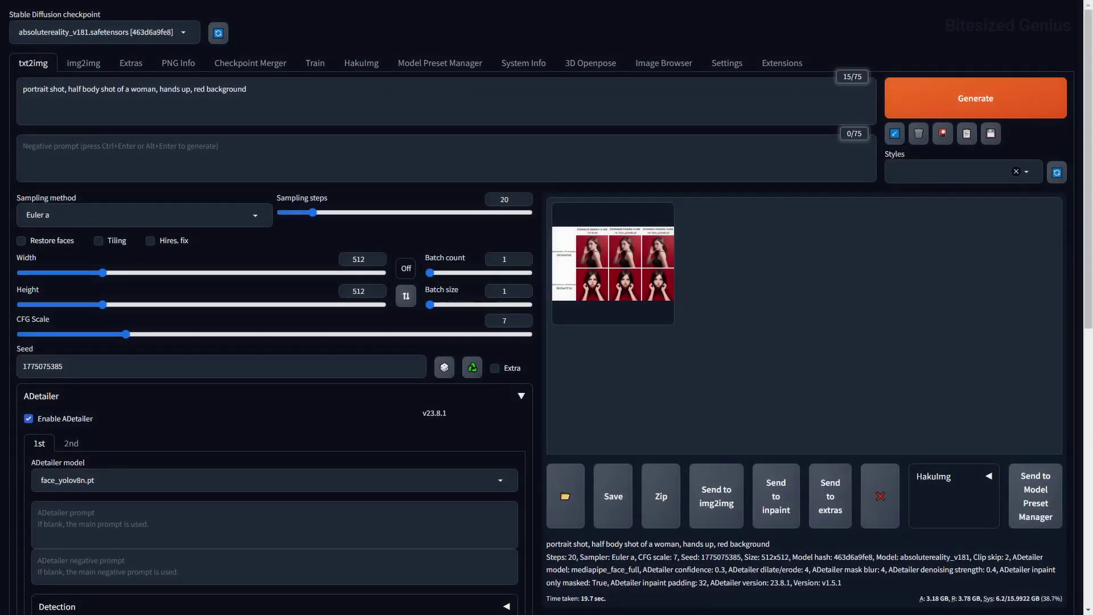
Generate the hand_yolov8n.pt comparison grid on both checkpoints.
scroll(628, 459, down, 6)
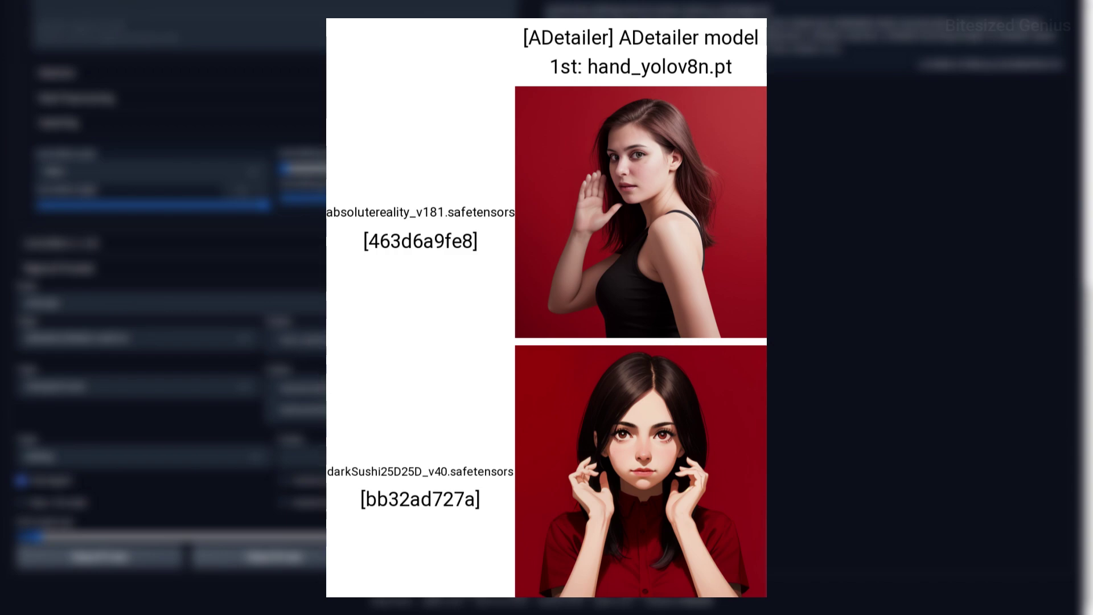
scroll(546, 308, up, 10)
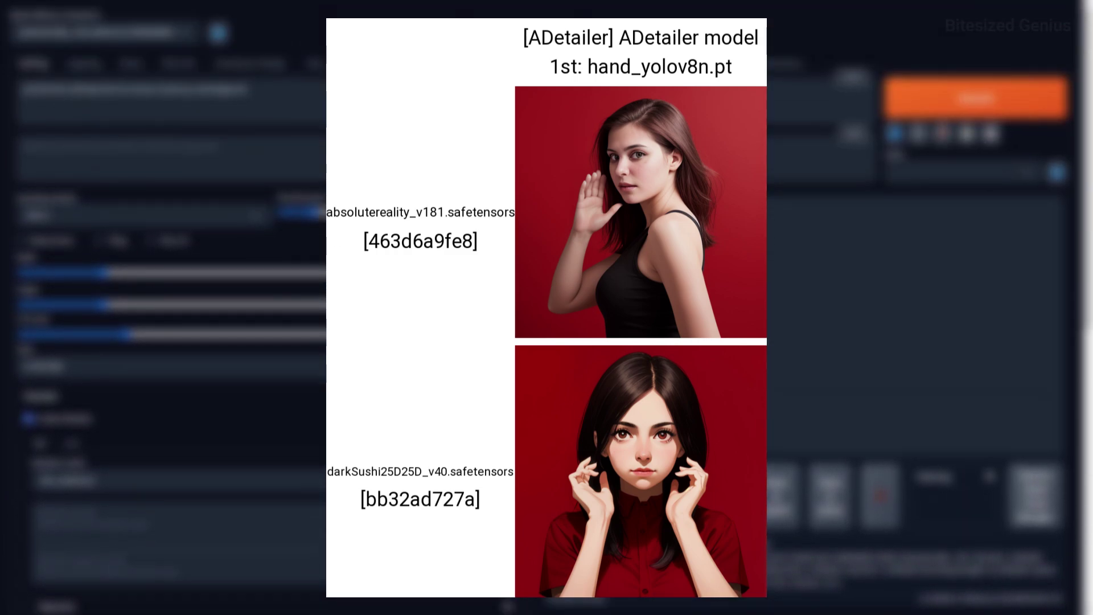
click(976, 98)
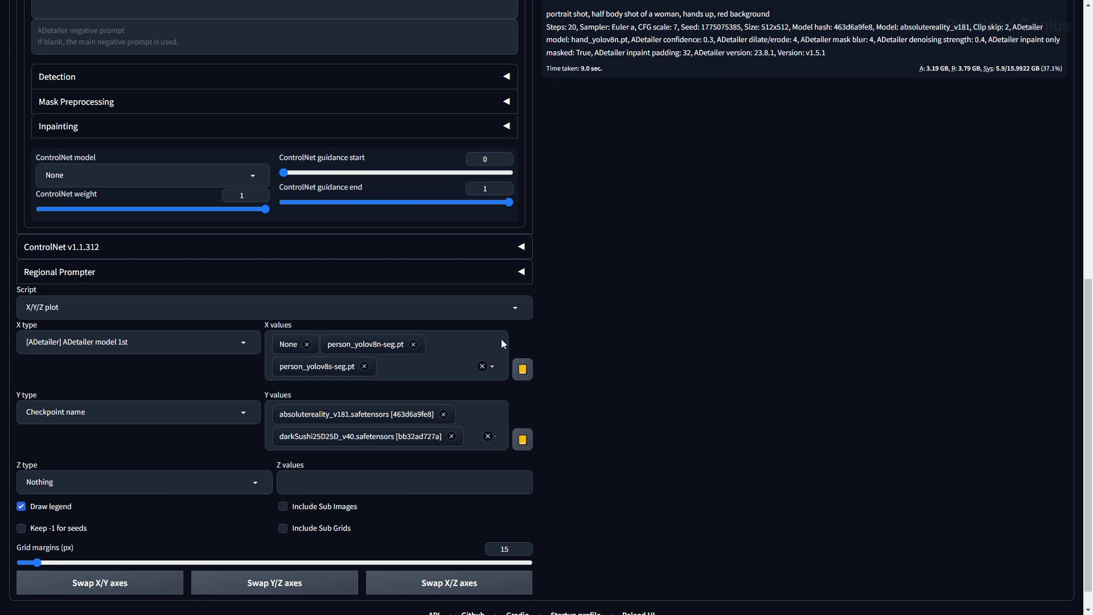
Scroll to ADetailer's detection settings: face_yolov8n.pt, confidence threshold 0.3, mask area ratios 0–1.
scroll(342, 341, down, 1)
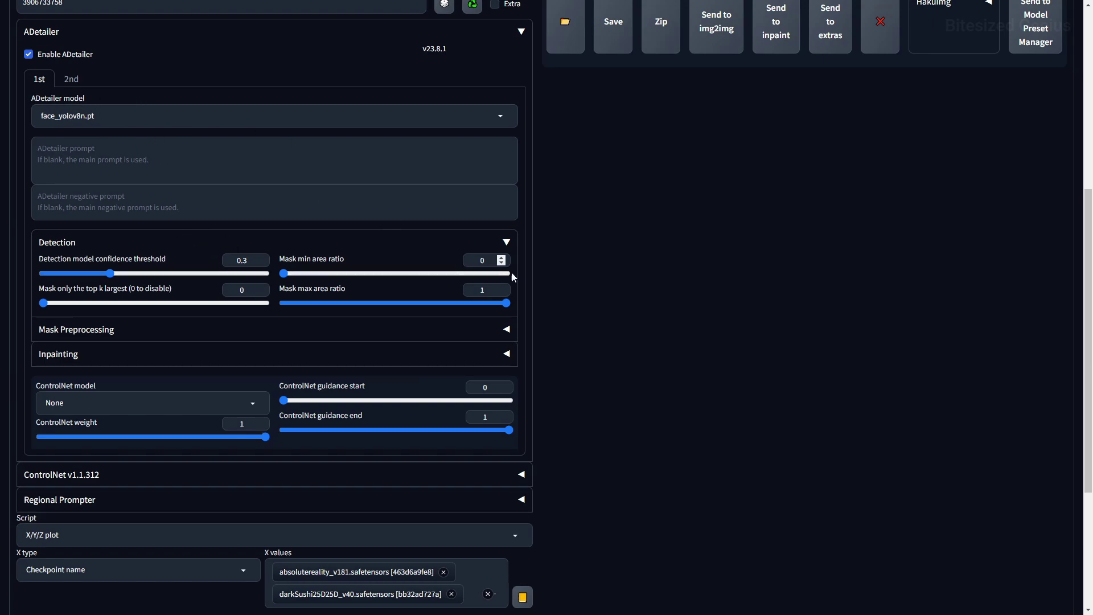
Generate the crowd image grid across both checkpoints with mask min ratio 0.5.
scroll(737, 368, up, 6)
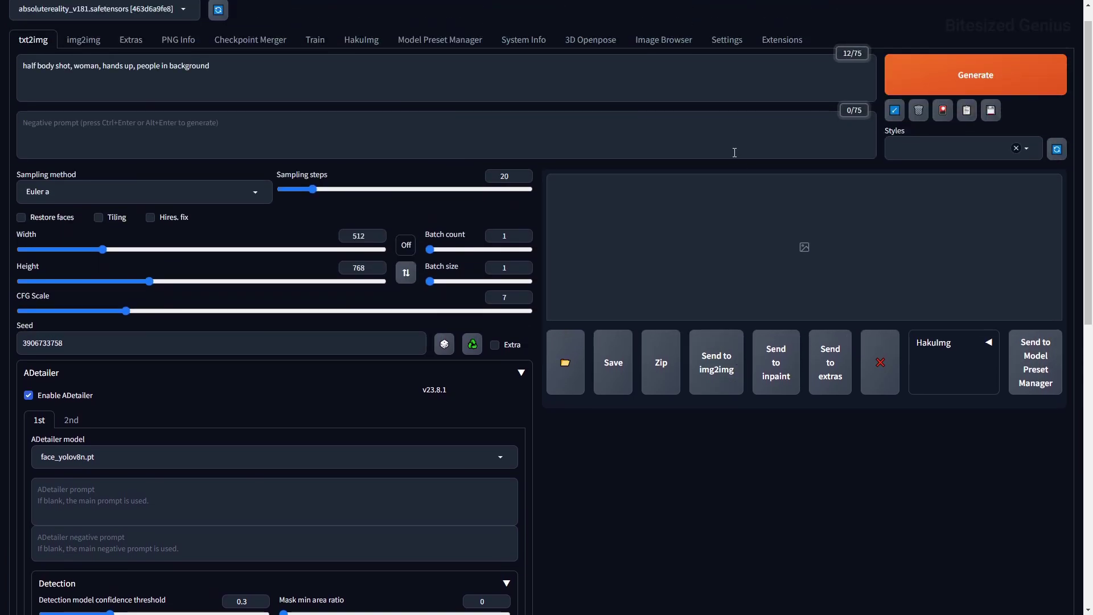
key(ctrl+Return)
scroll(230, 182, up, 1)
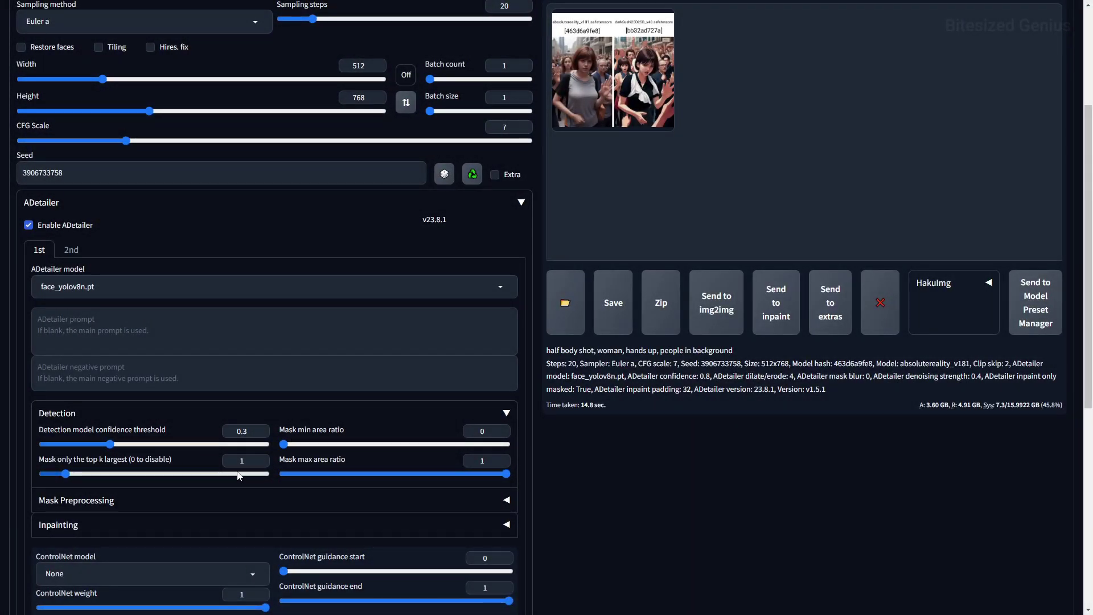
Regenerate the checkpoint comparison grid with the updated mask preprocessing settings.
scroll(741, 490, up, 3)
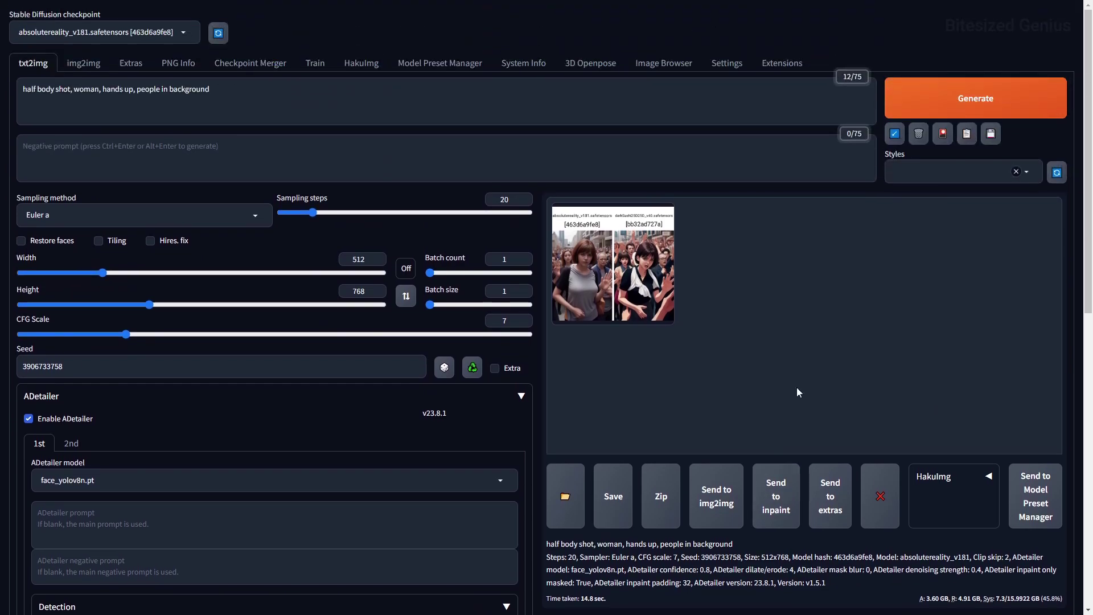
click(977, 105)
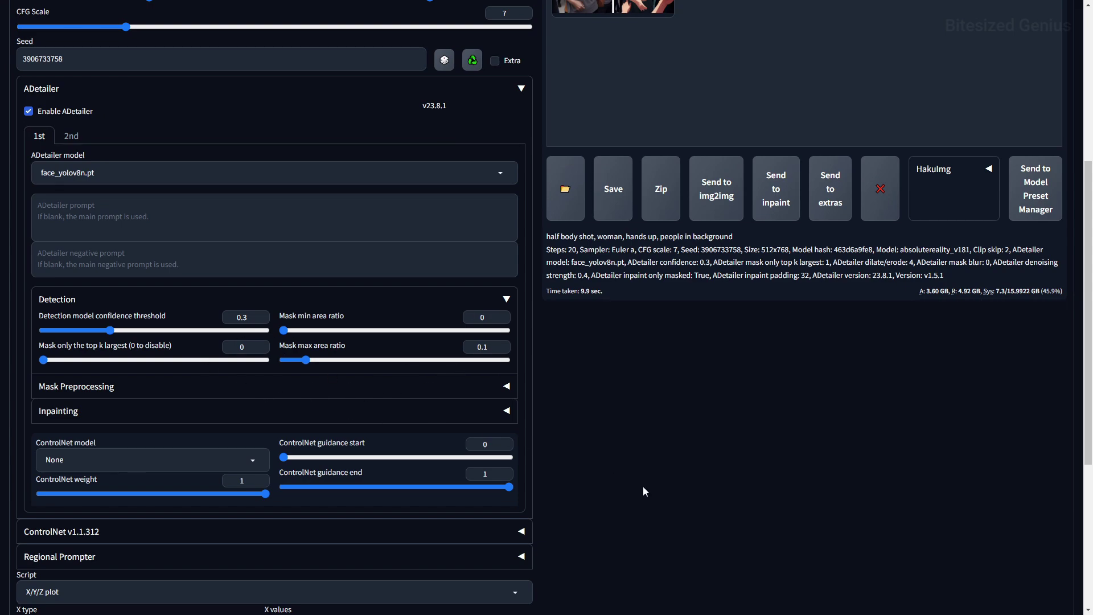
scroll(643, 484, up, 5)
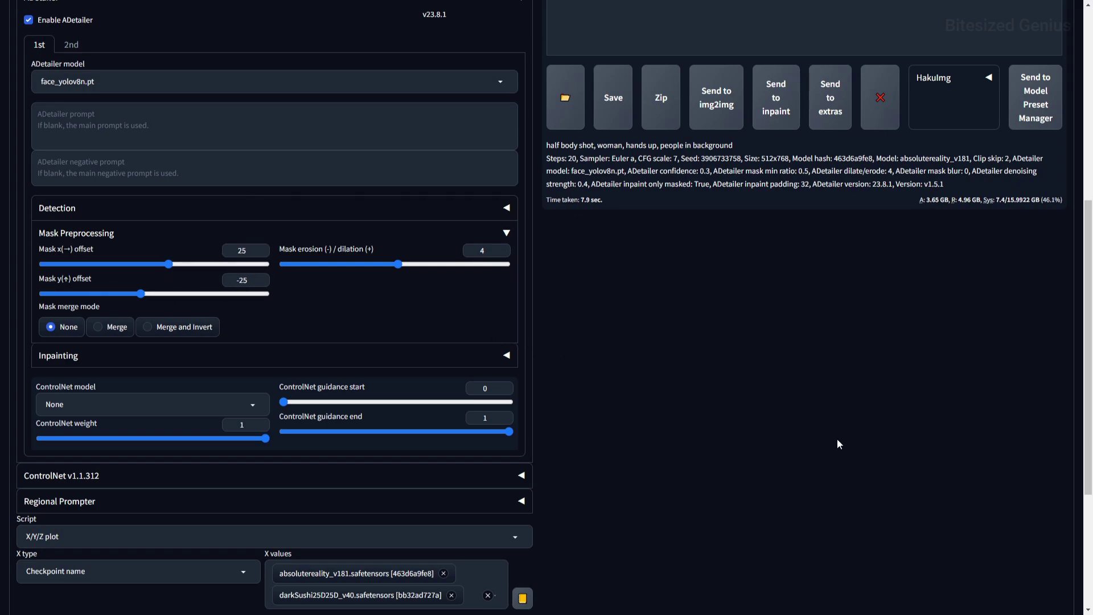
Generate the checkpoint comparisons with the adjusted mask and erosion/dilation values -50, 4 and 50.
scroll(834, 436, up, 7)
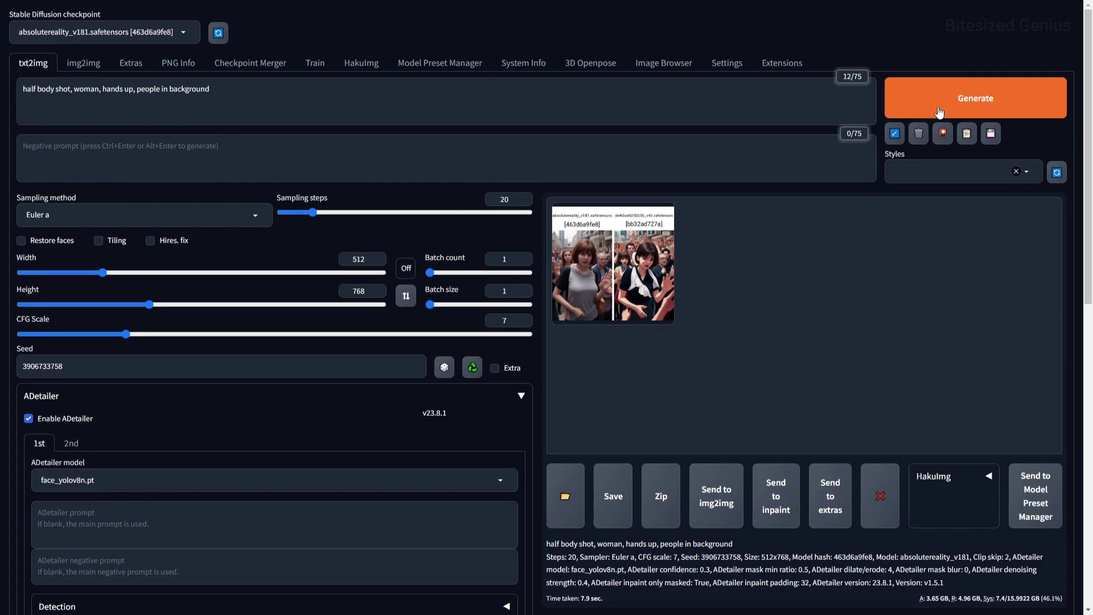
click(940, 112)
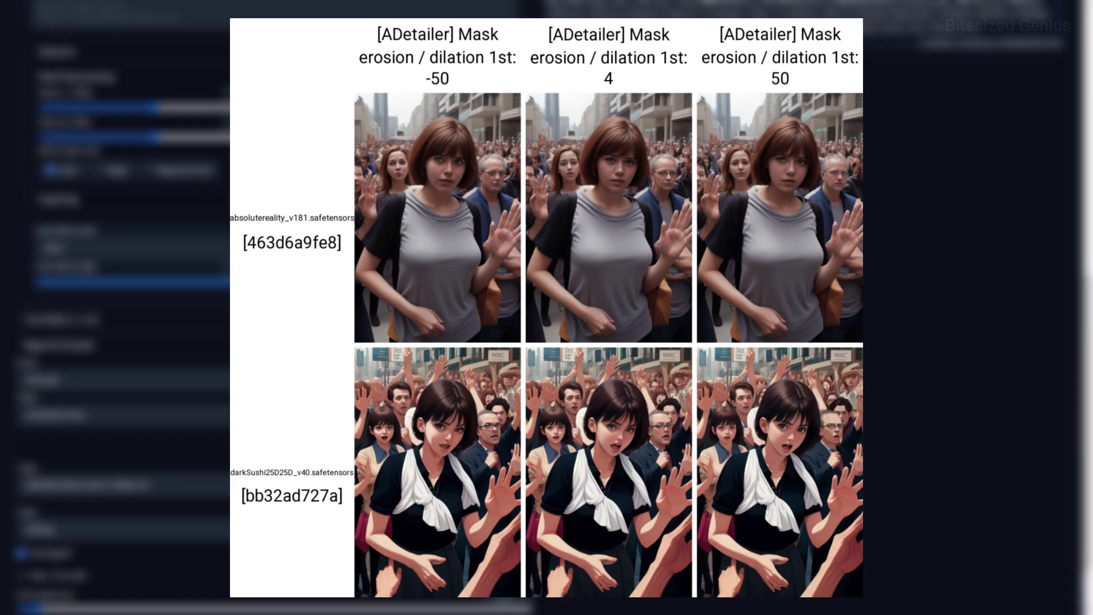
scroll(131, 307, up, 5)
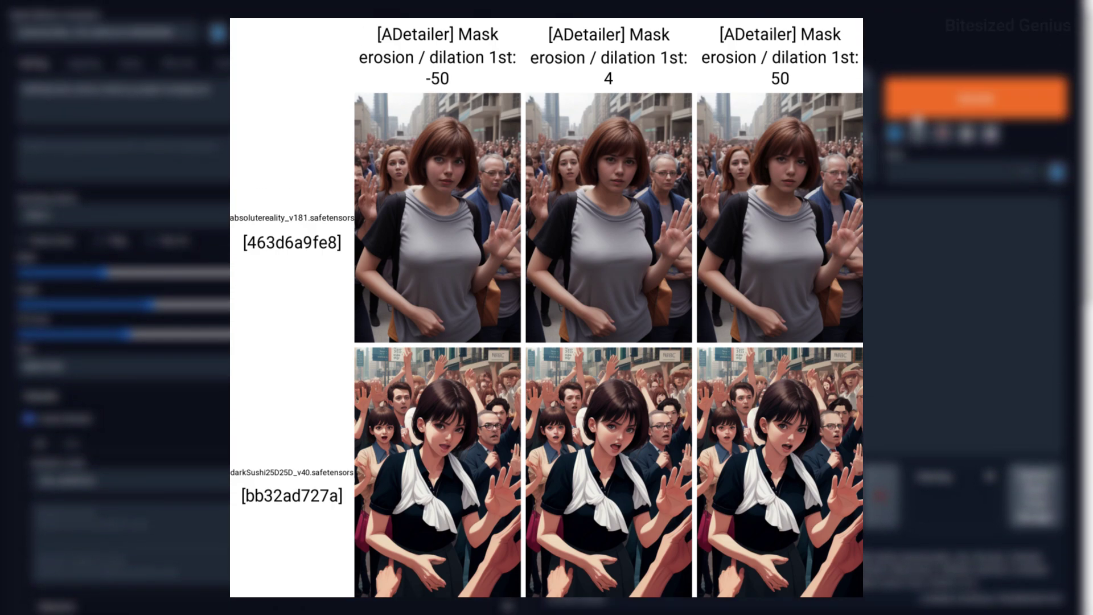
click(976, 98)
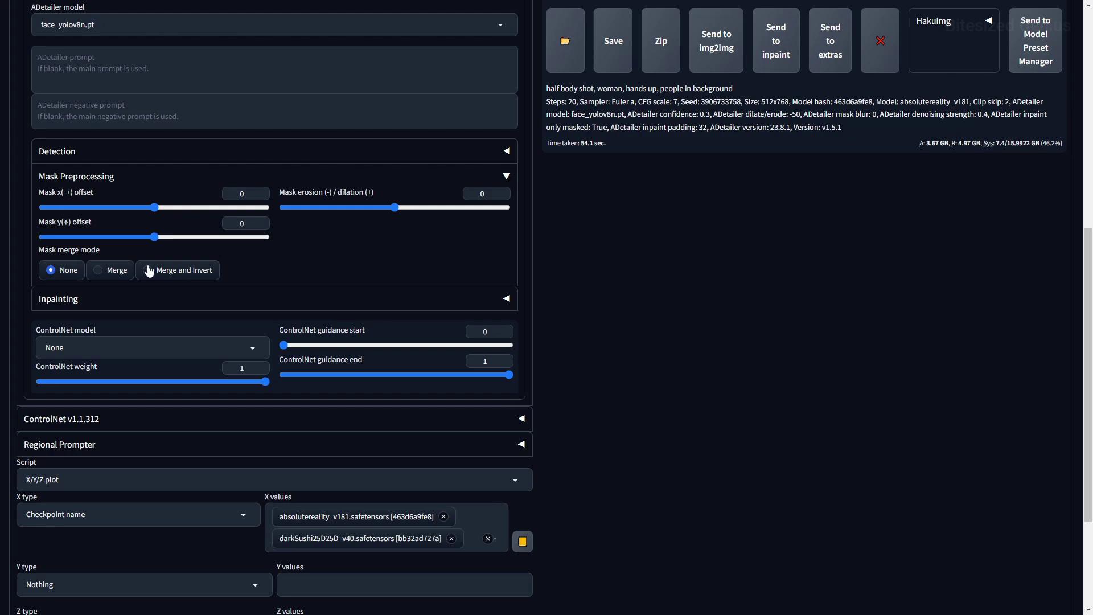
Generate the checkpoint comparison using the Merge and Invert mask merge mode.
scroll(80, 273, up, 8)
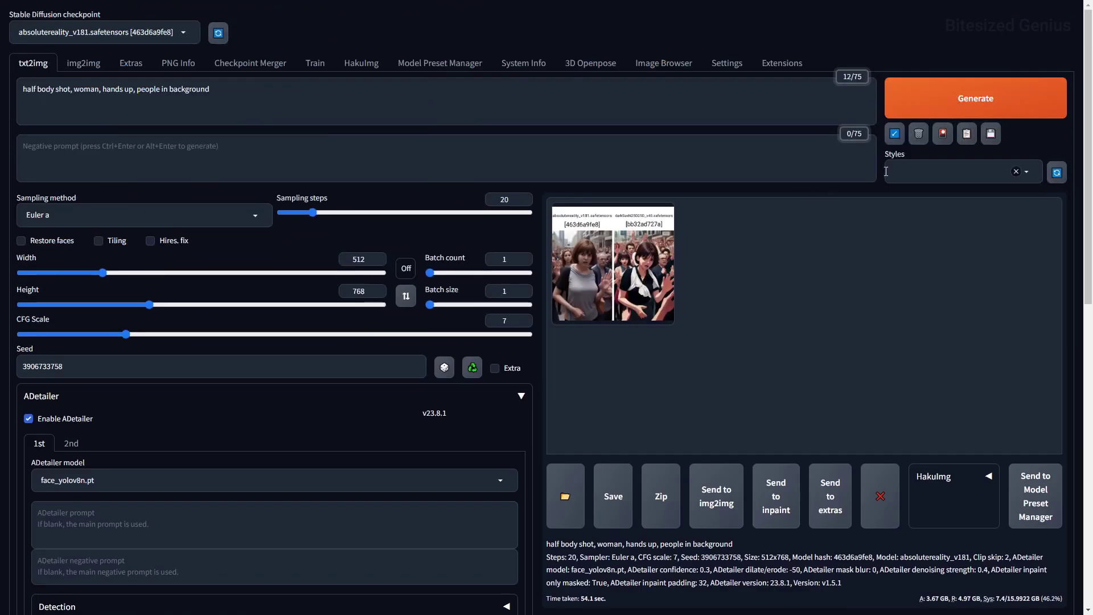
click(976, 100)
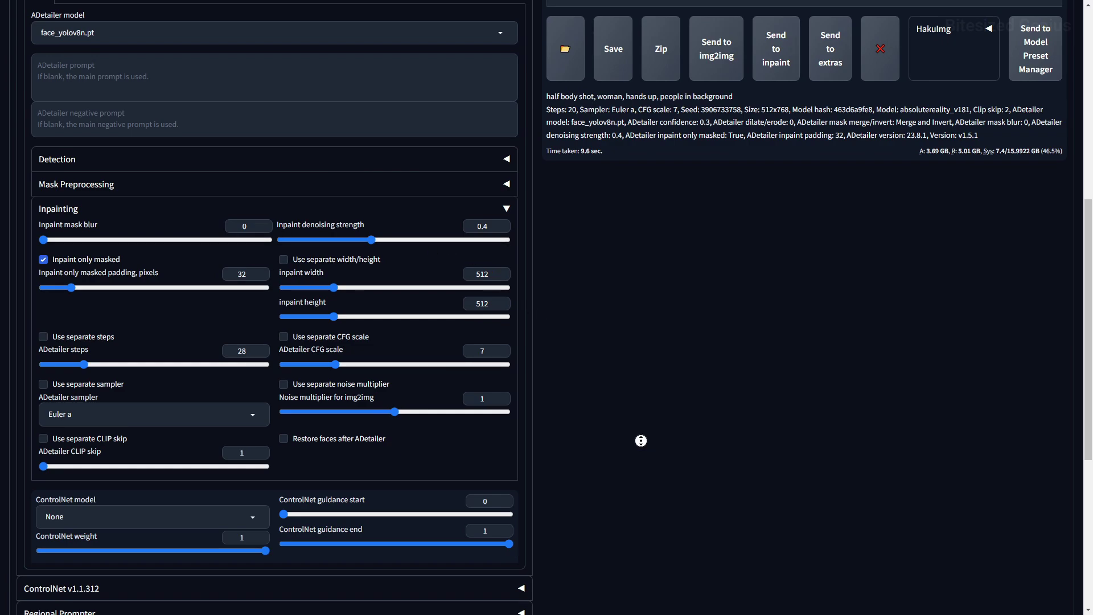
Generate the comparison with the current inpainting settings, then again at a separate 1280×720 inpaint size.
scroll(641, 440, up, 8)
click(911, 111)
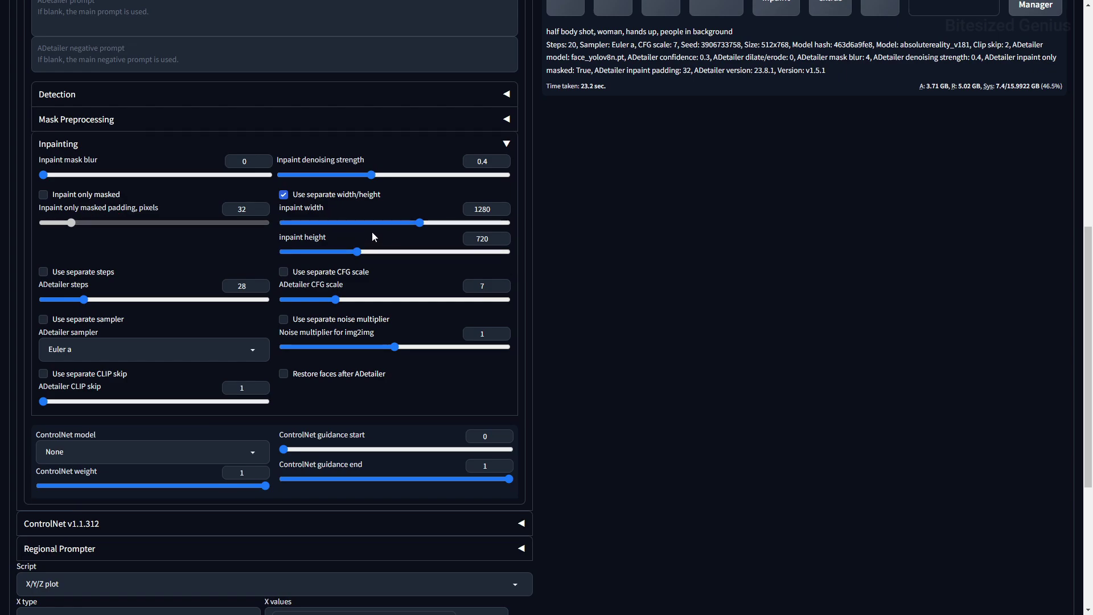
scroll(626, 421, up, 9)
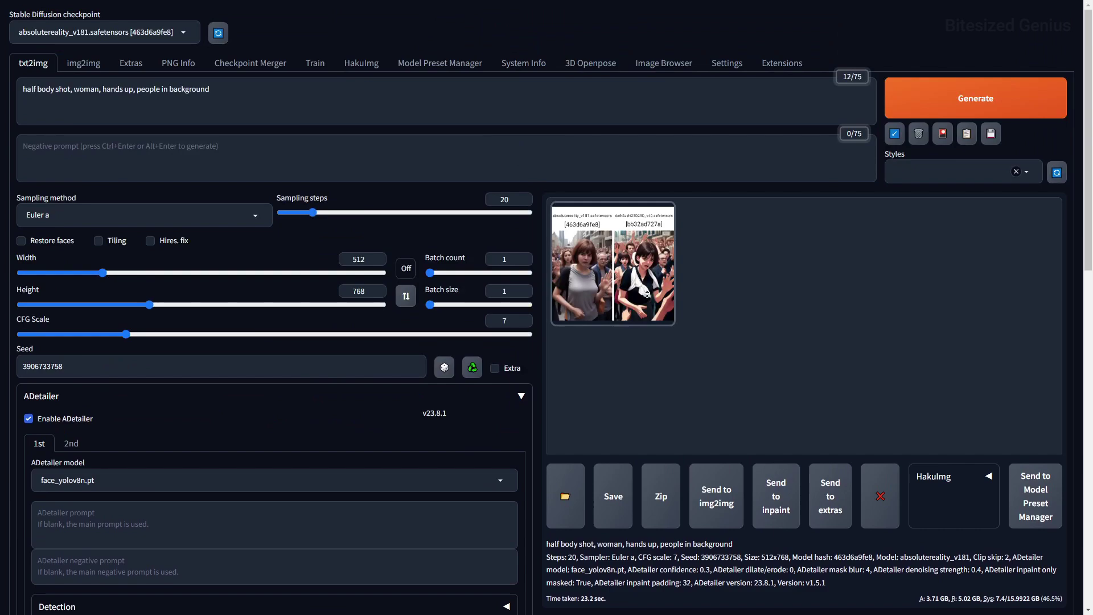
click(913, 114)
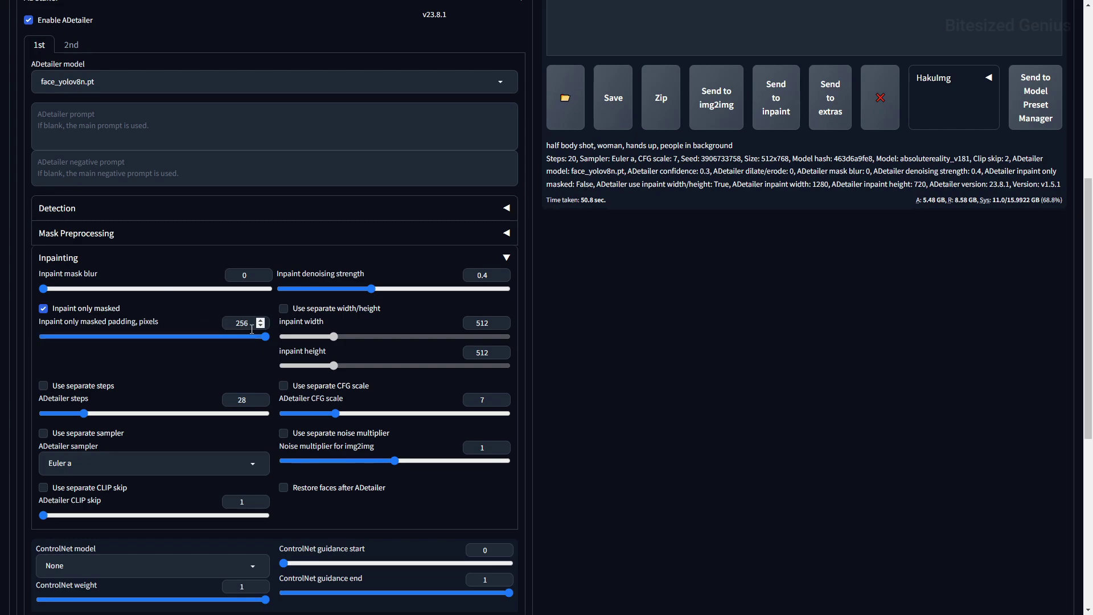
Generate the checkpoint comparison grid with the inpaint-only-masked padding at 128.
scroll(722, 259, up, 7)
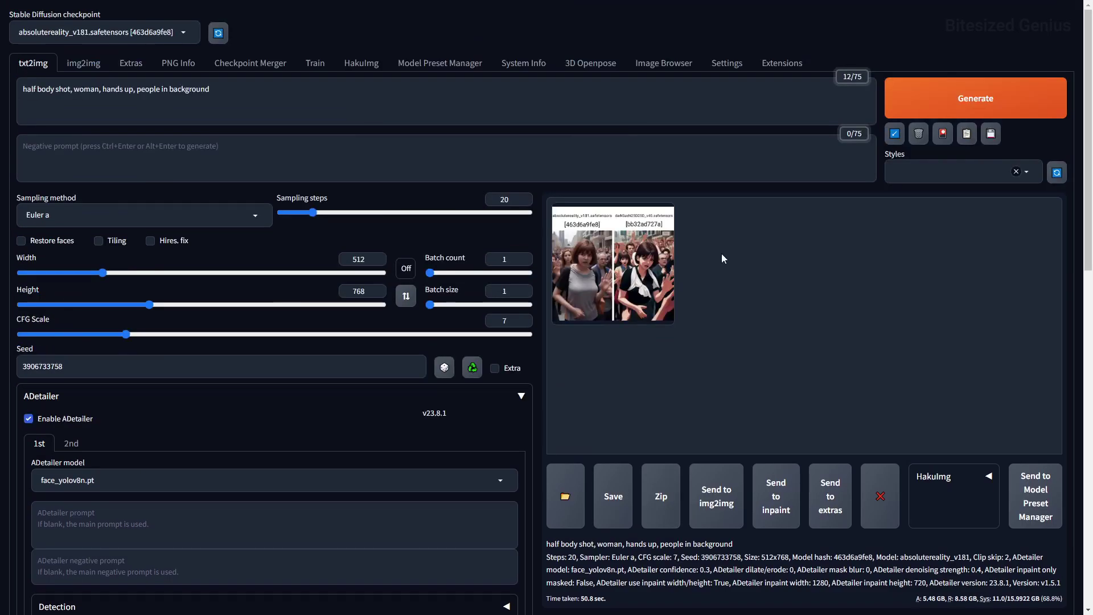
click(891, 113)
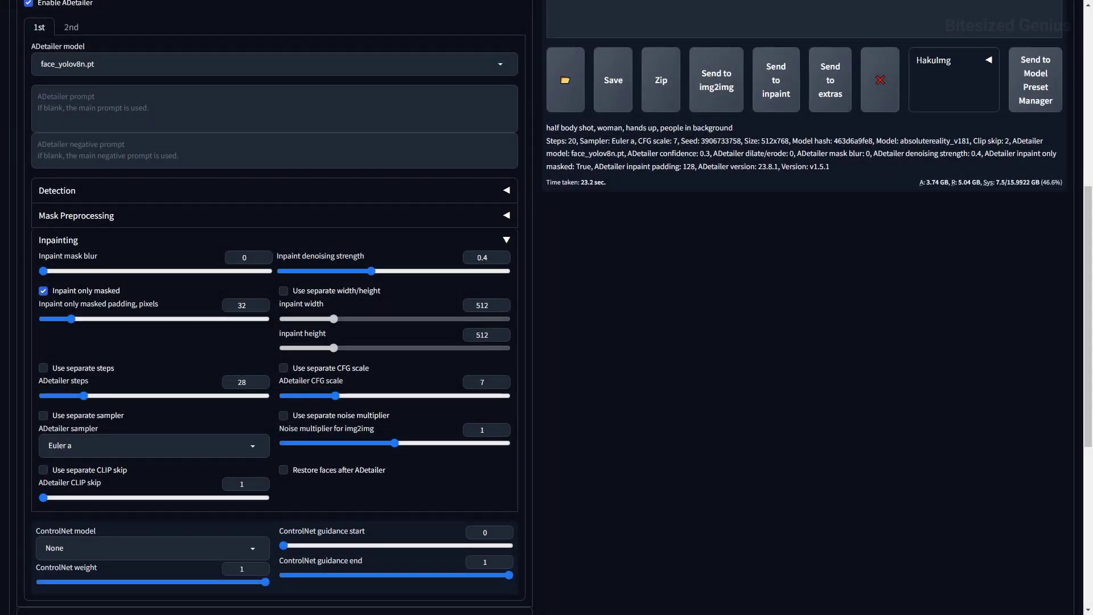
Give ADetailer separate steps, sampler, noise multiplier, CFG scale and an inpaint width above 512.
click(64, 371)
click(64, 420)
click(284, 417)
click(283, 369)
click(327, 297)
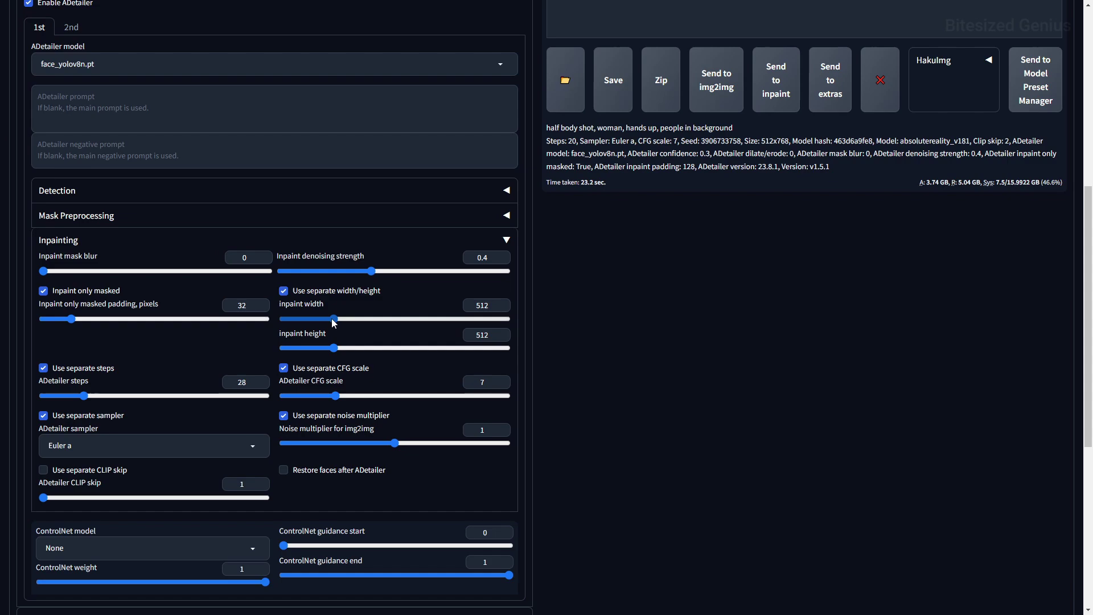
drag(334, 319, 418, 347)
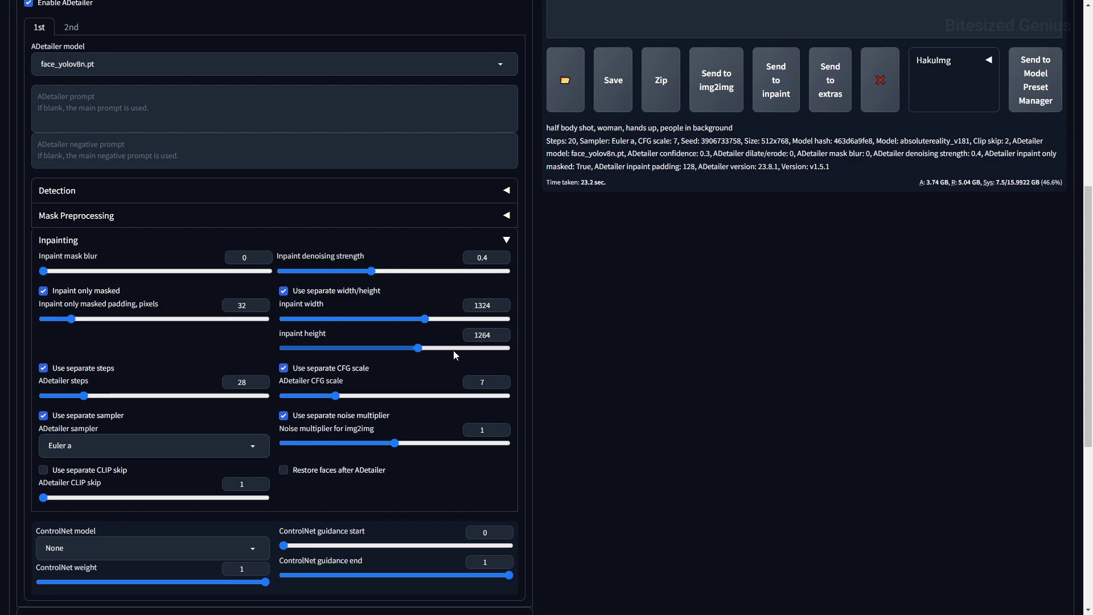
Toggle ADetailer's separate step count, sampler and noise multiplier options again.
scroll(429, 345, up, 3)
scroll(429, 342, up, 4)
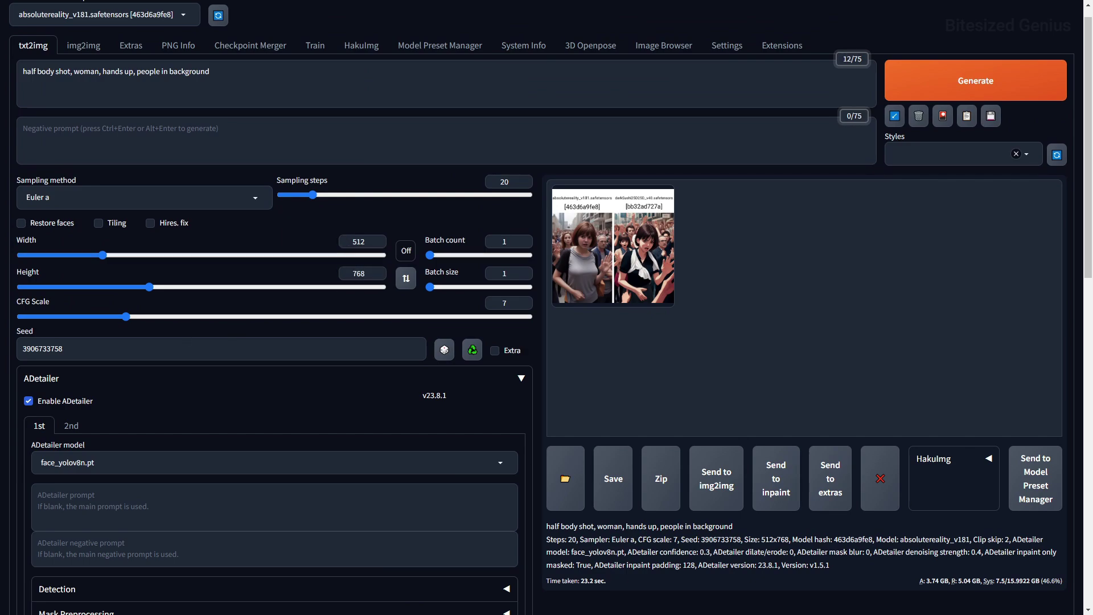
scroll(364, 308, down, 7)
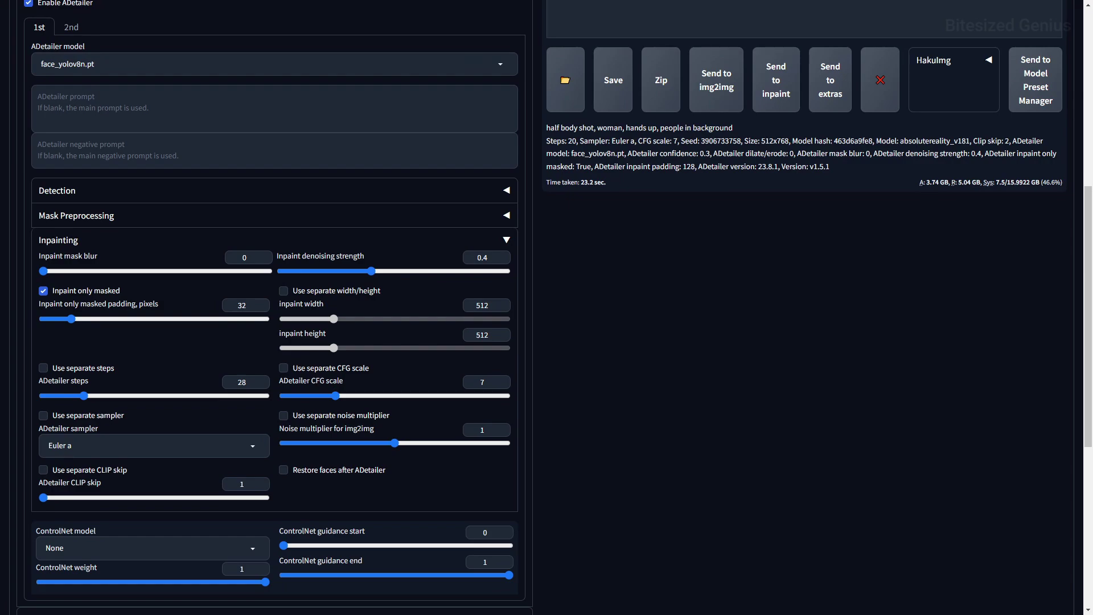
click(61, 370)
click(63, 418)
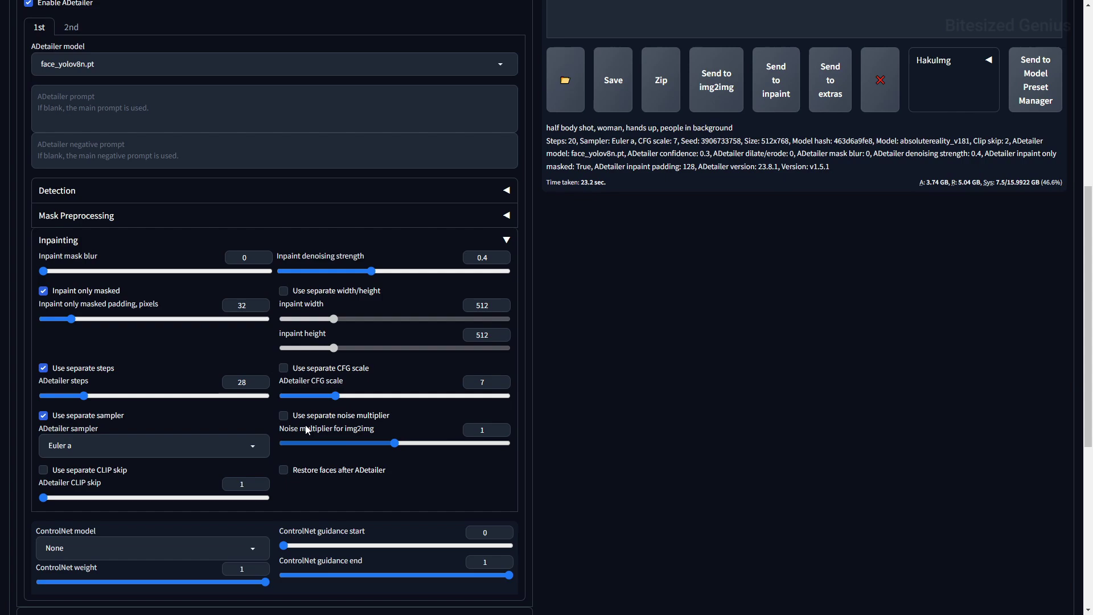
click(284, 415)
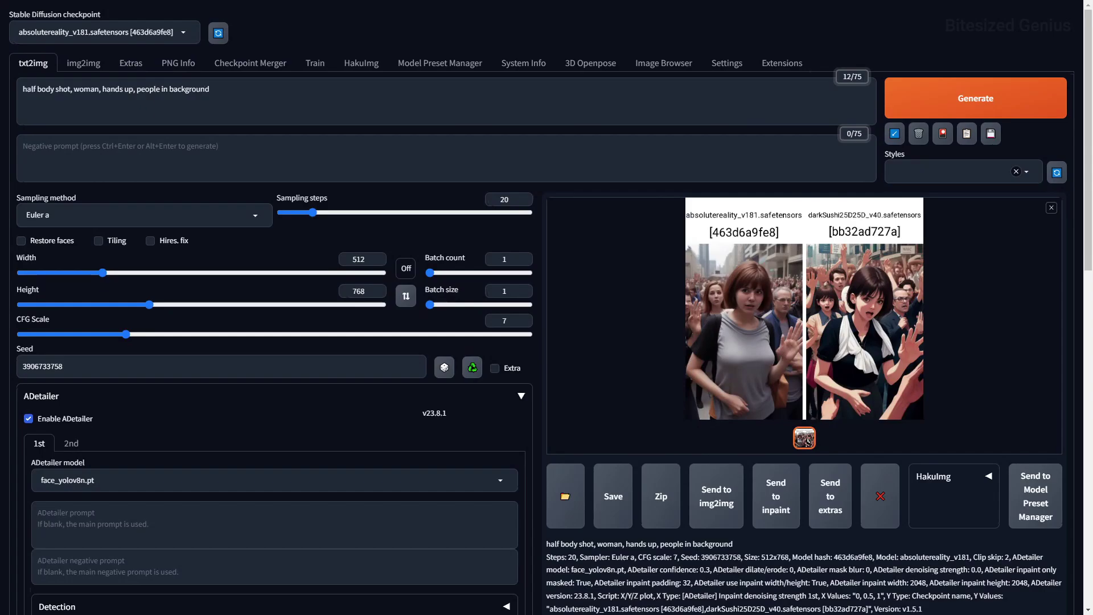
Generate the checkpoint comparison grid with the separate 2048×2048 ADetailer inpaint size.
scroll(286, 318, down, 10)
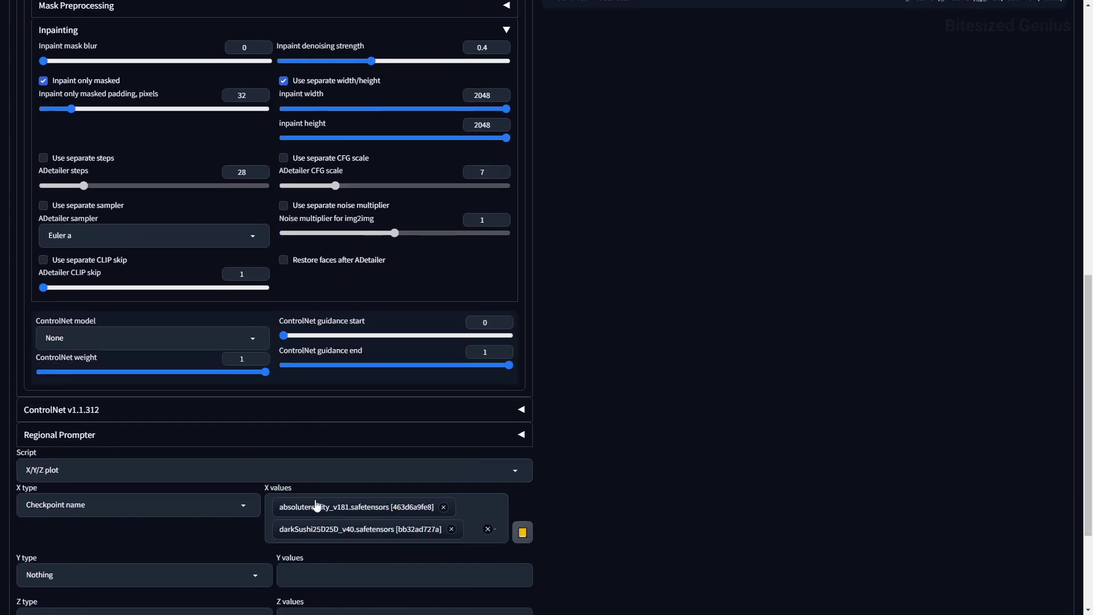
scroll(277, 481, up, 3)
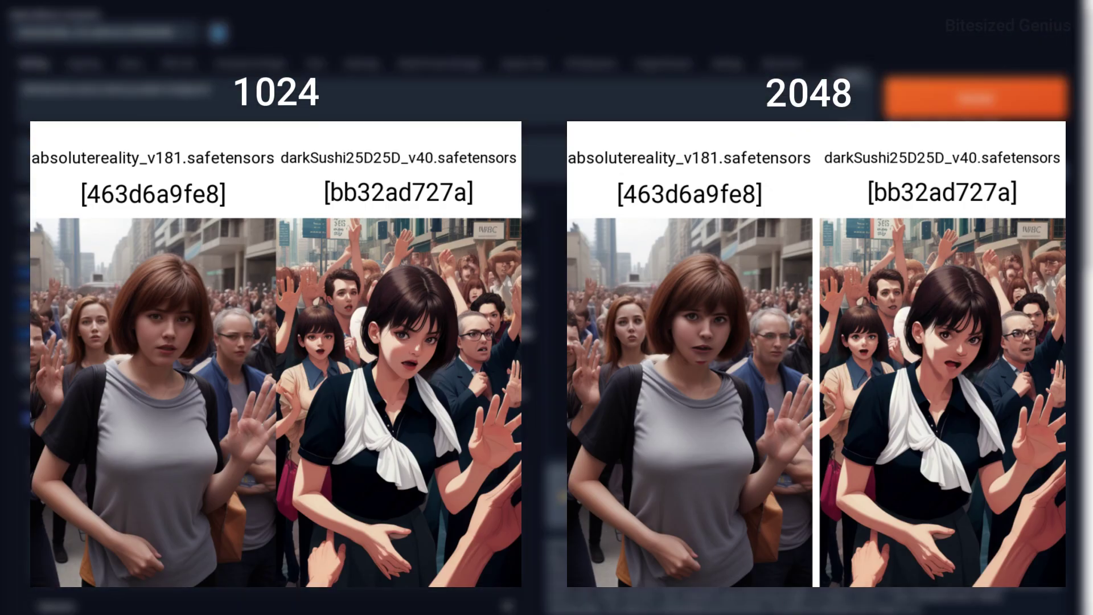
click(920, 110)
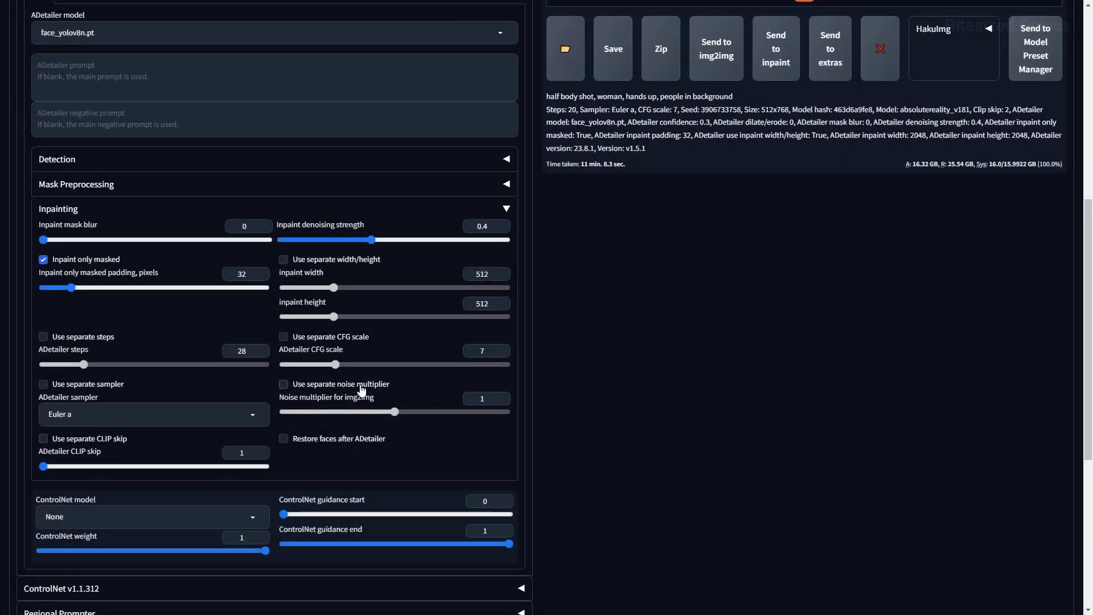
Turn on ADetailer's separate noise multiplier and bring ControlNet Unit 0 with its portrait image into view.
click(361, 385)
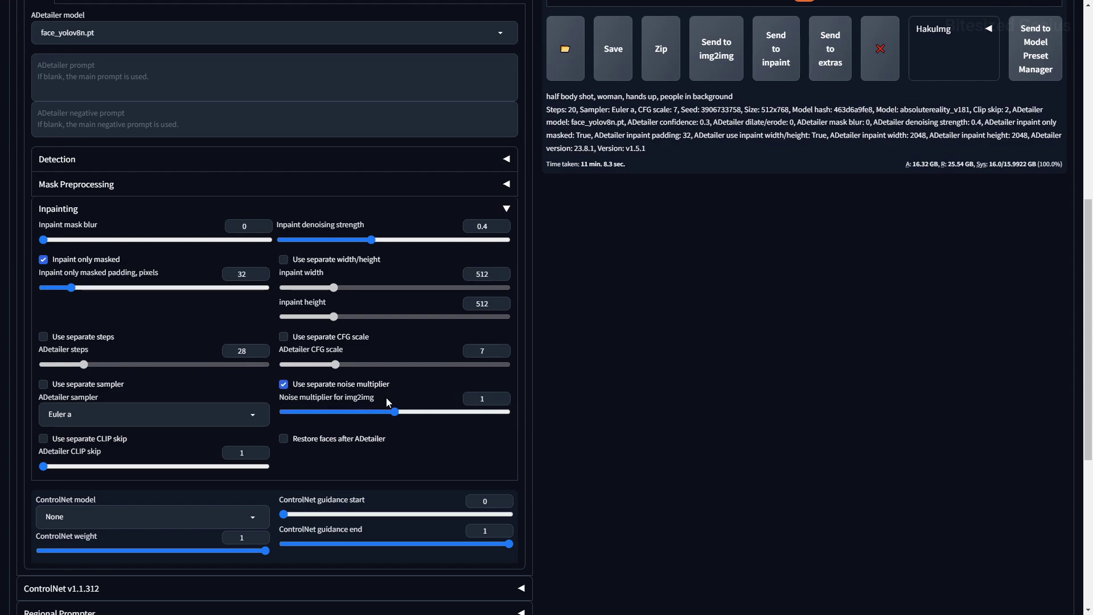
scroll(600, 456, up, 5)
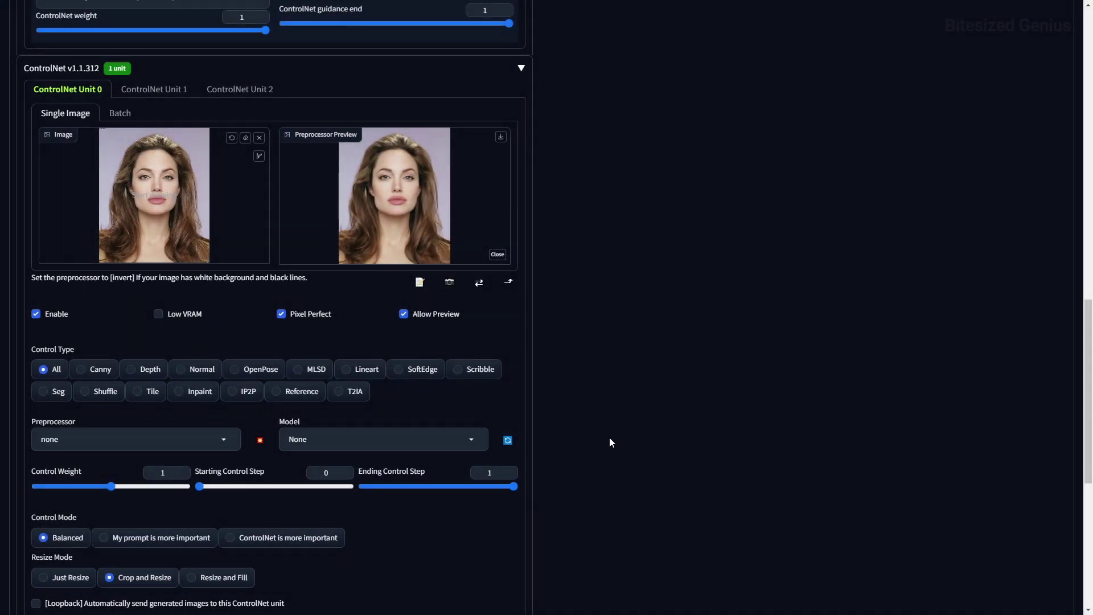
Set ADetailer's ControlNet model to control_v11p_sd15_lineart and generate the checkpoint comparison.
middle_click(607, 436)
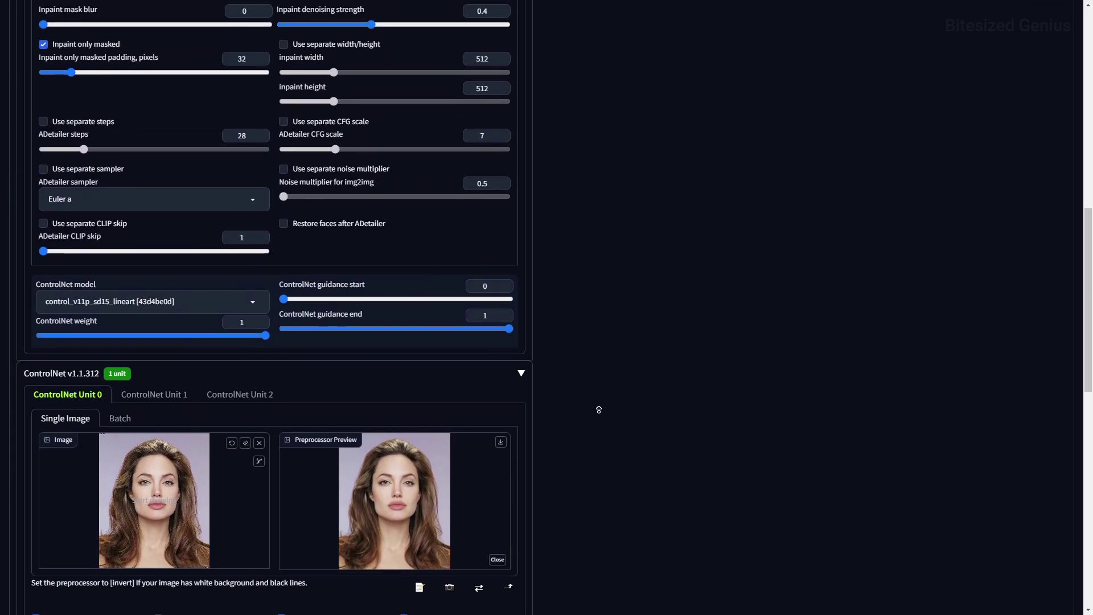
click(236, 436)
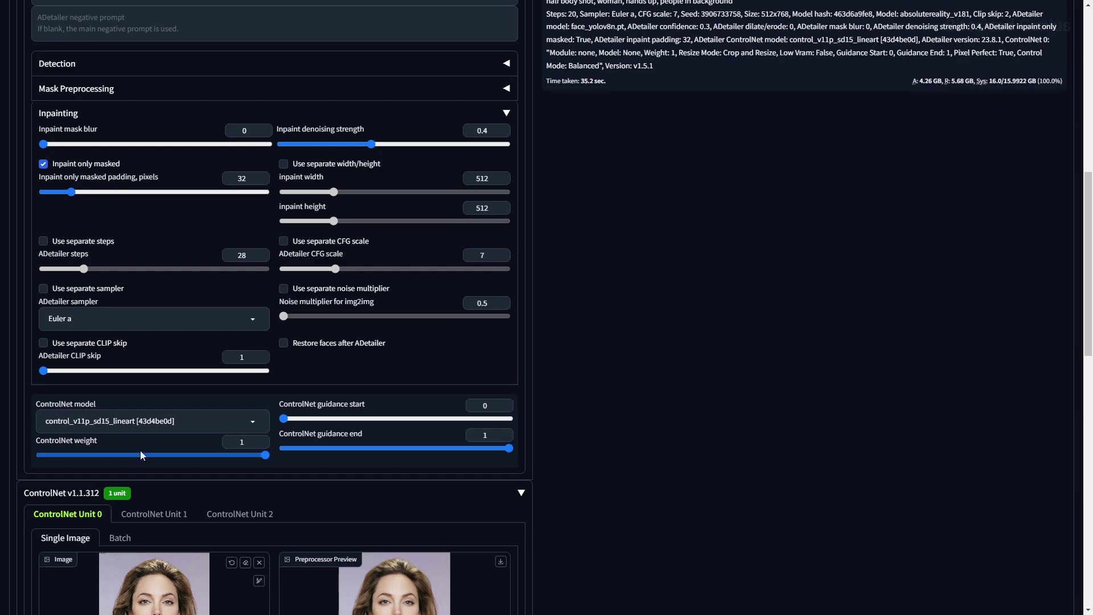
middle_click(654, 465)
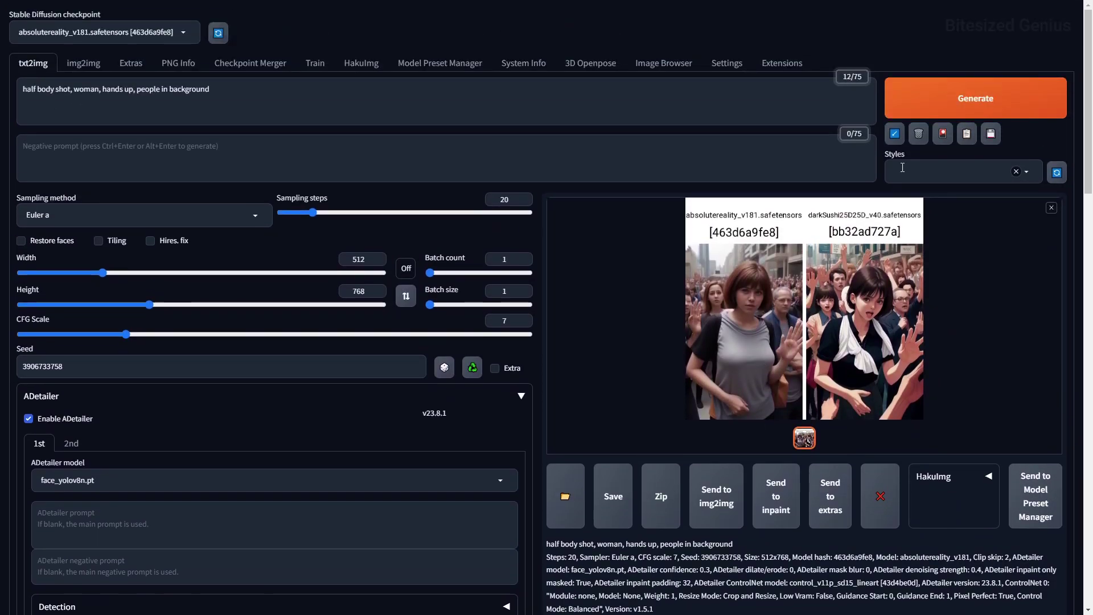
click(921, 111)
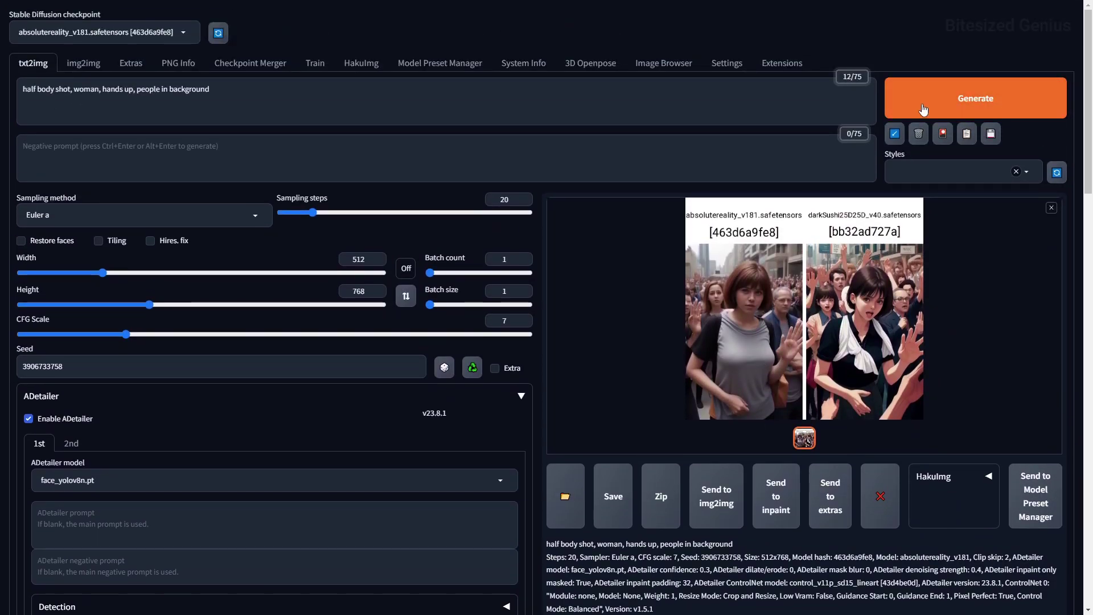